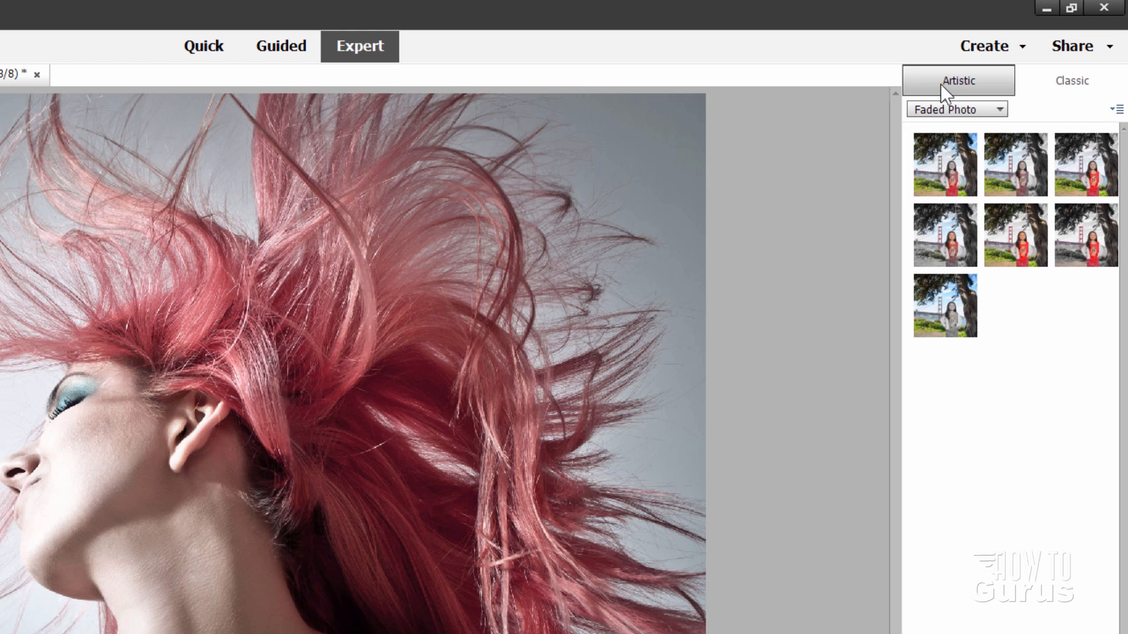
Step: Apply the first artistic effect, the colorful abstract face style, to the pink-hair photo
click(969, 80)
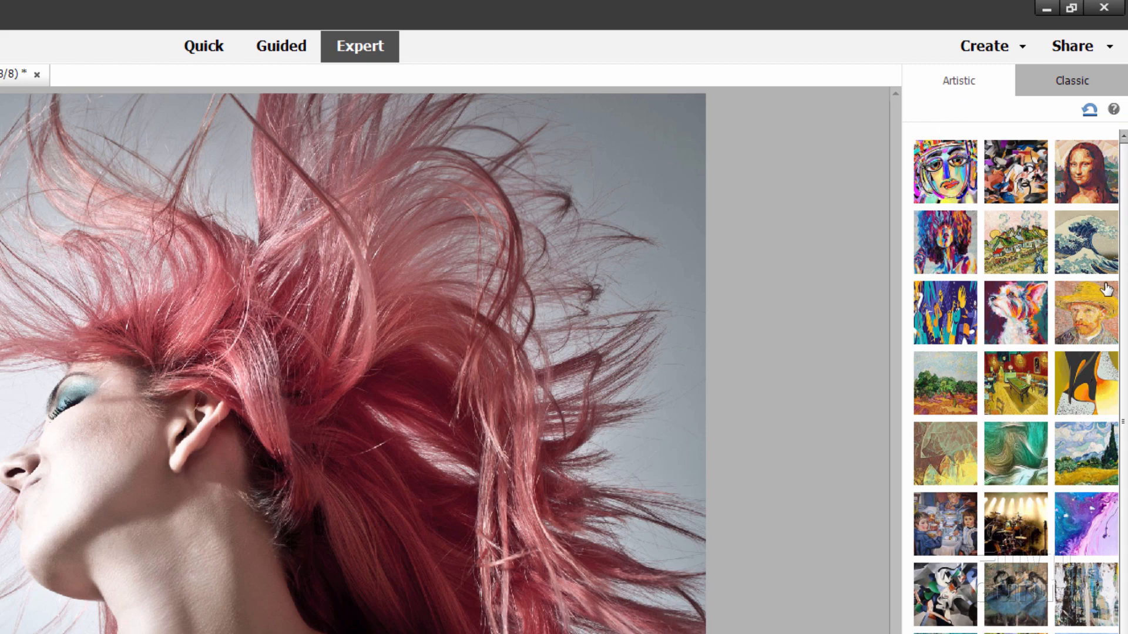
scroll(1121, 412, down, 1)
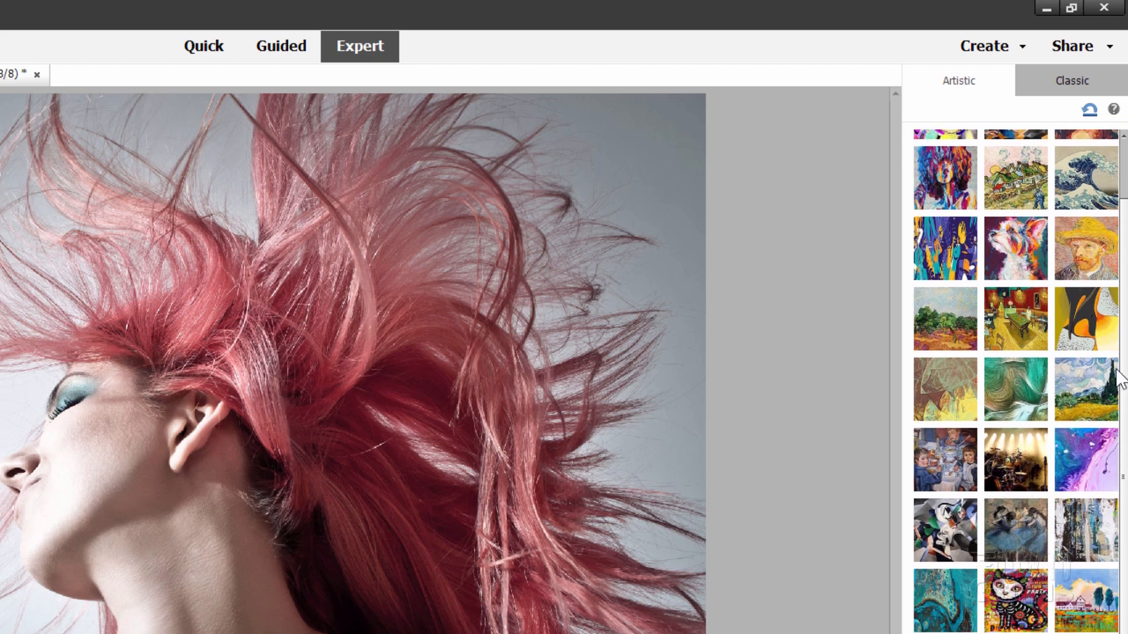
scroll(1119, 306, up, 1)
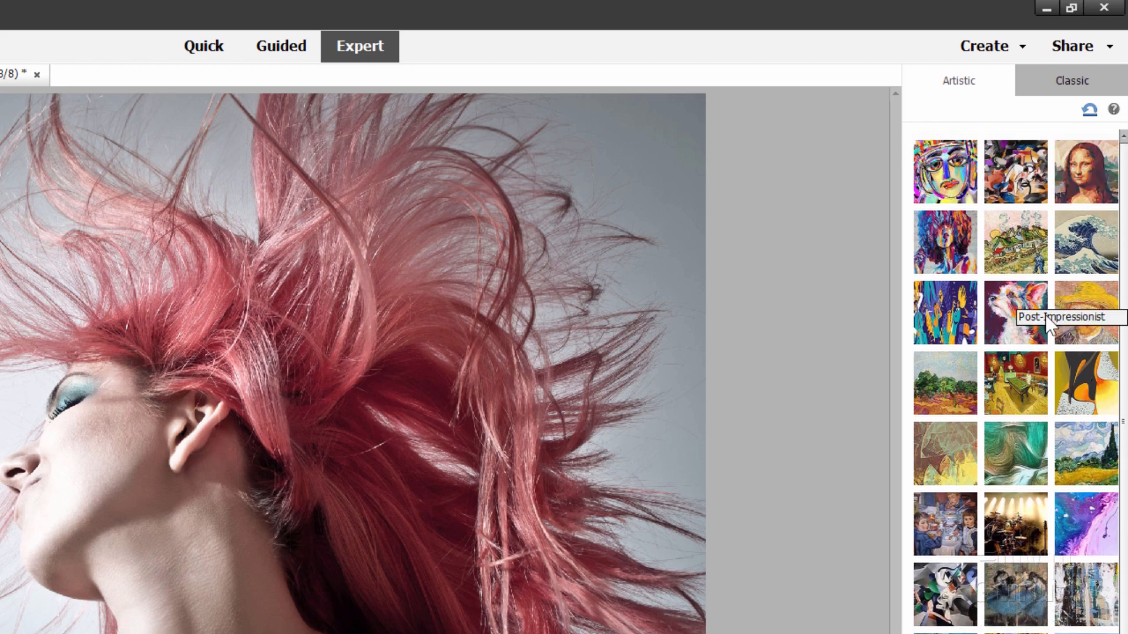
click(949, 179)
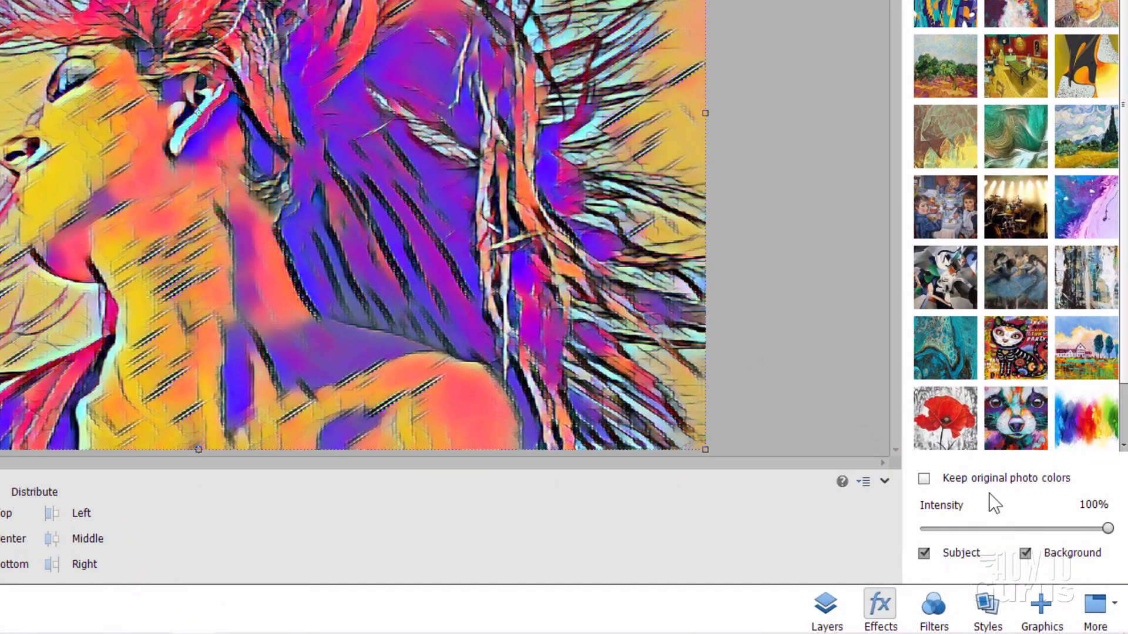
Step: Test the effect's Keep original photo colors and Background options, and set its intensity to 45%
click(925, 480)
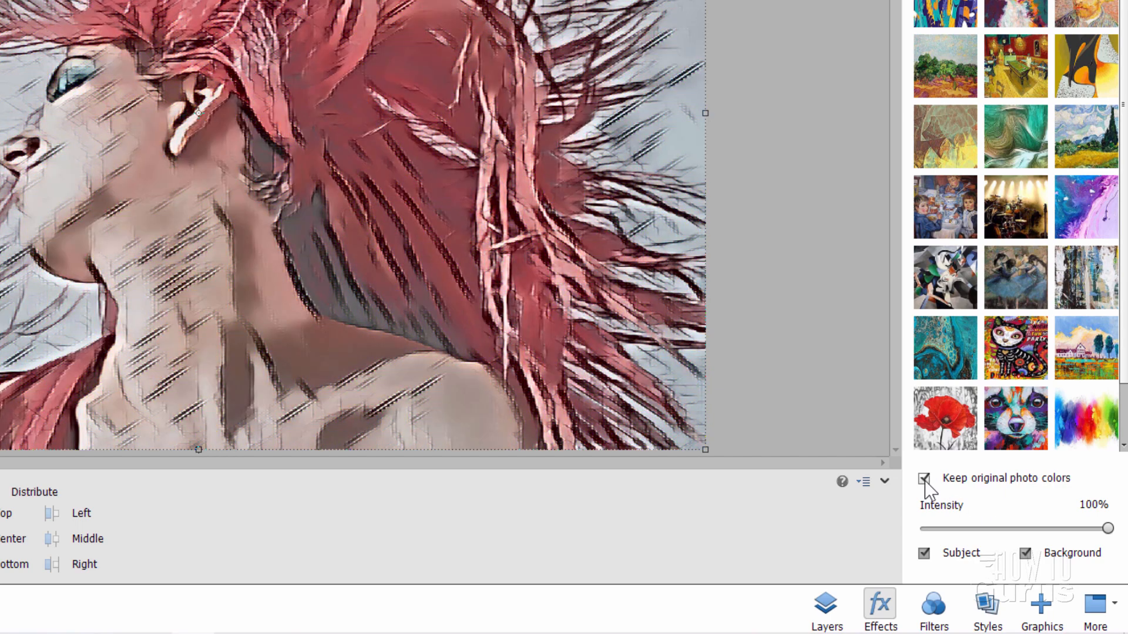
click(933, 479)
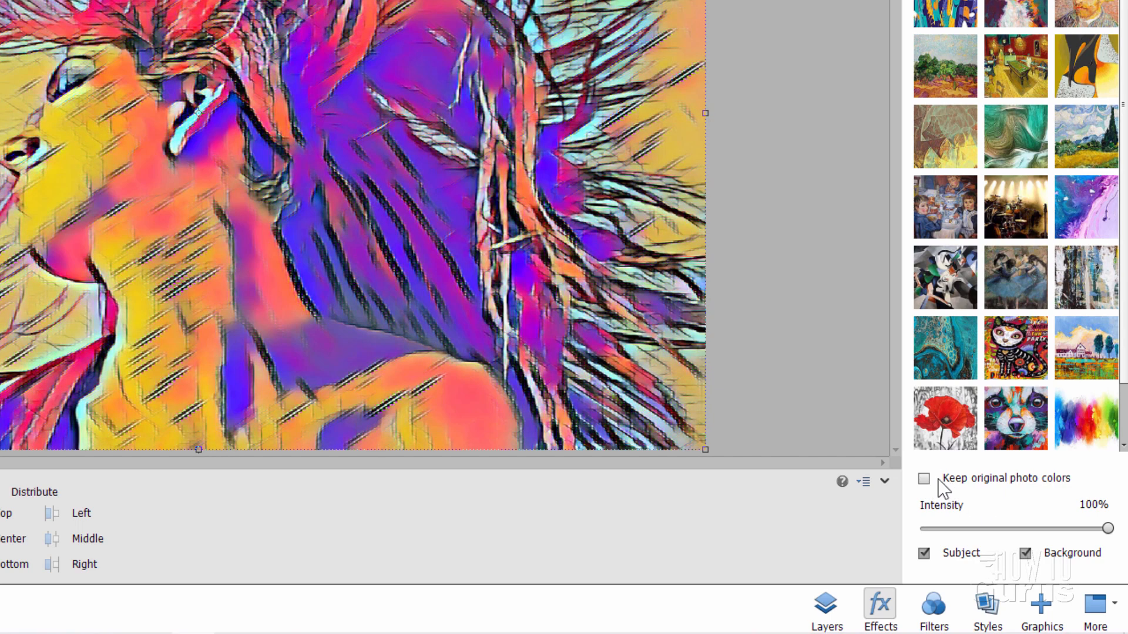
mouse_move(1009, 528)
mouse_down()
mouse_move(1024, 526)
mouse_move(992, 527)
mouse_move(1003, 527)
mouse_up()
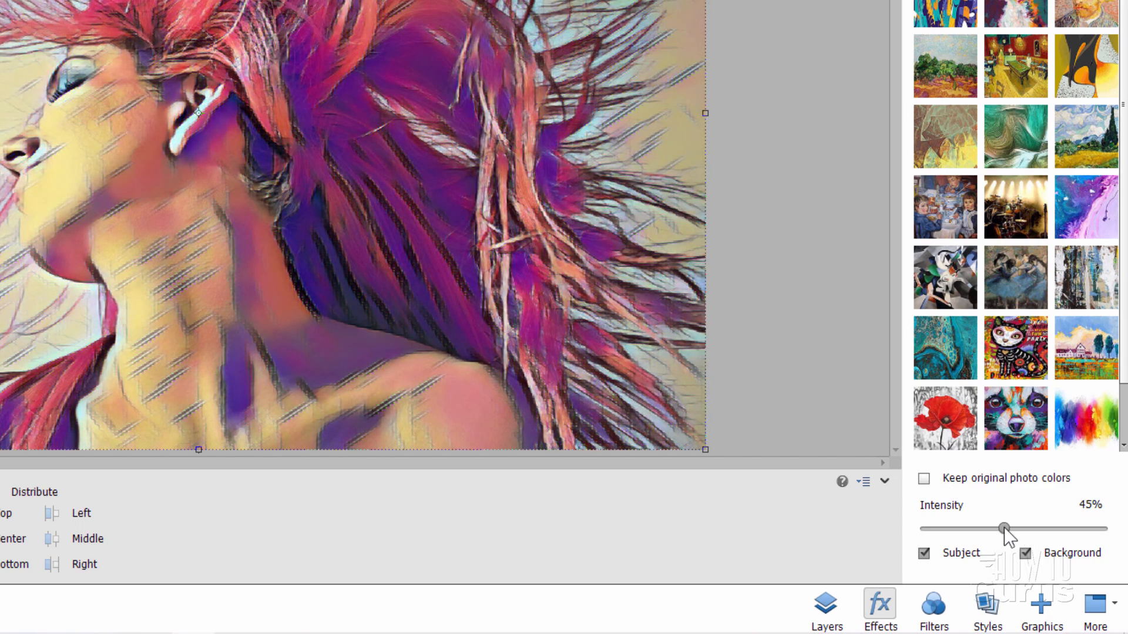
click(1026, 554)
click(1026, 554)
Step: Try other artistic styles on the photo, including the Van Gogh portrait, painted dog, Mona Lisa and painted cat, and adjust the effect's intensity
click(1026, 138)
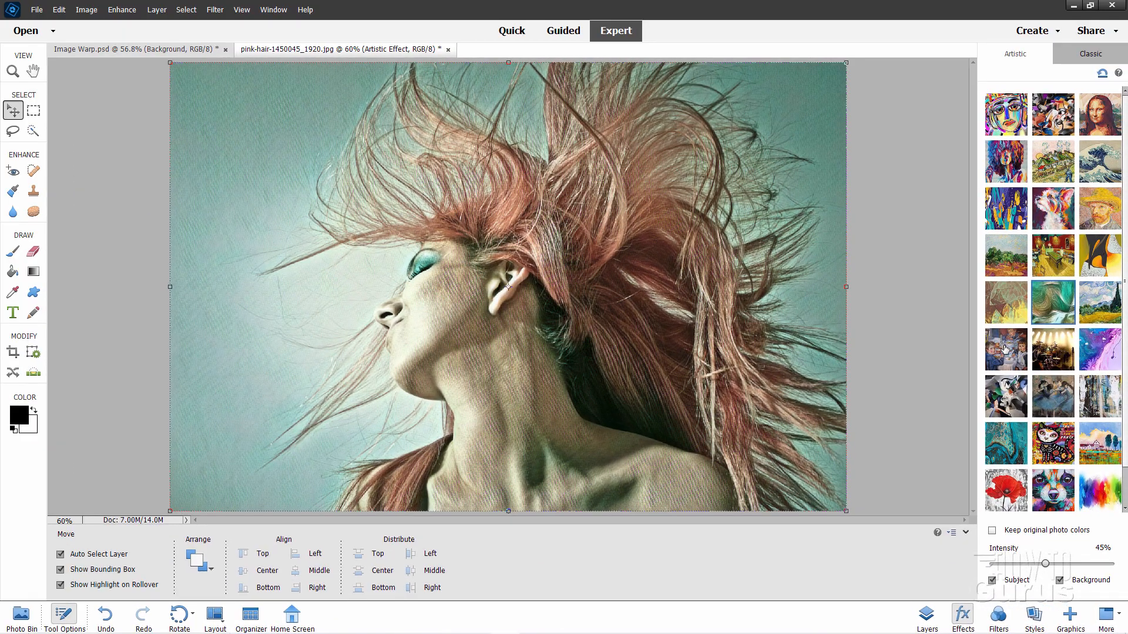
click(1005, 349)
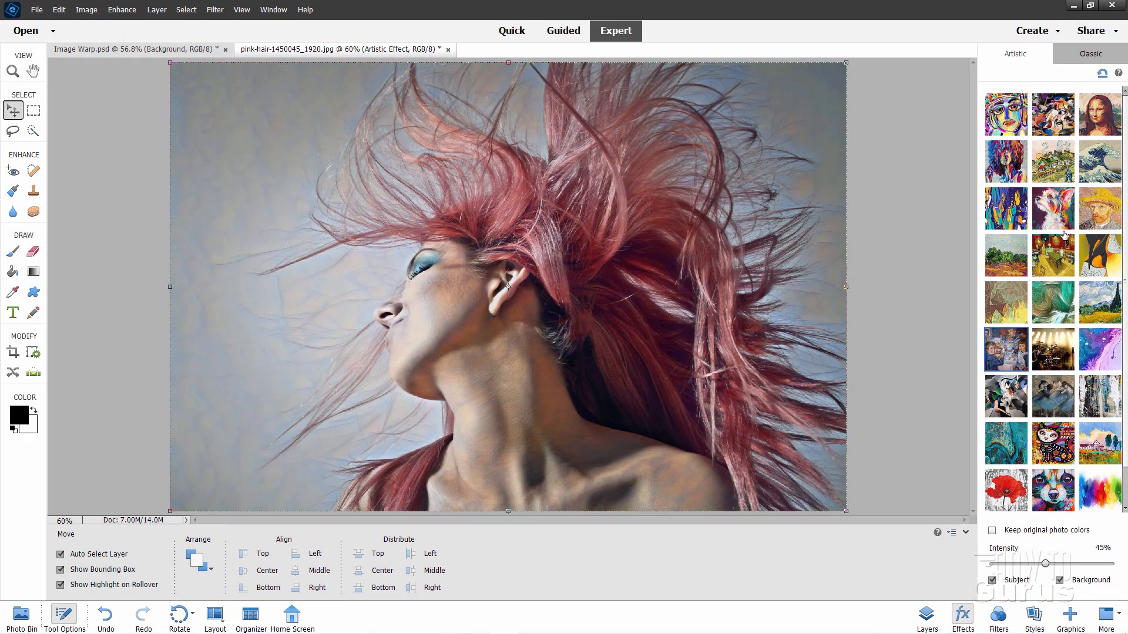
click(1088, 216)
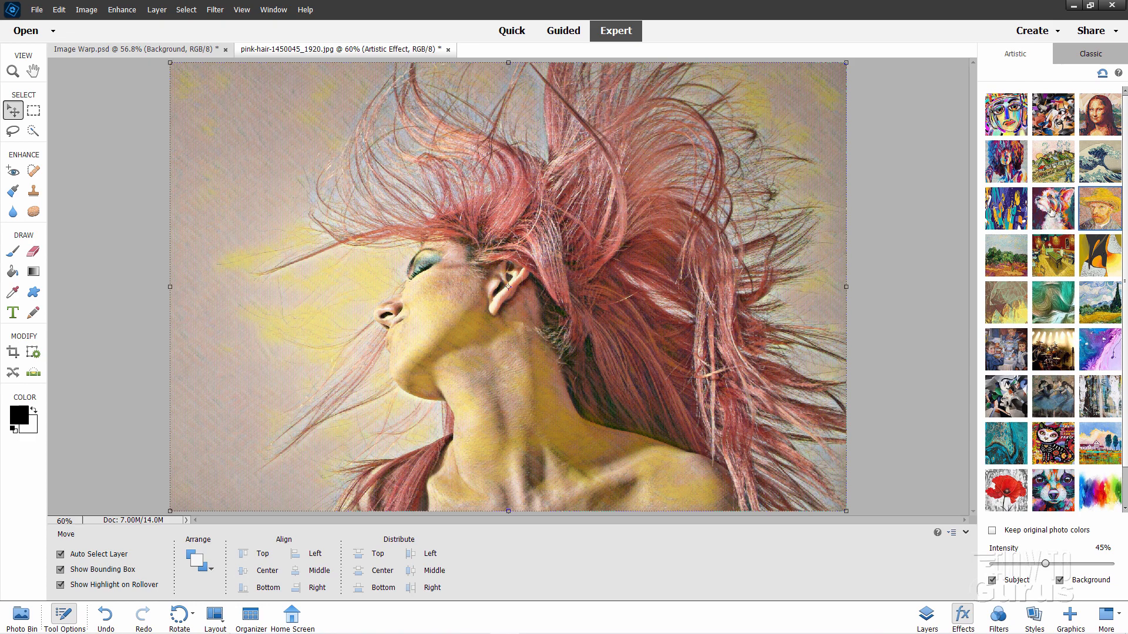
click(1053, 206)
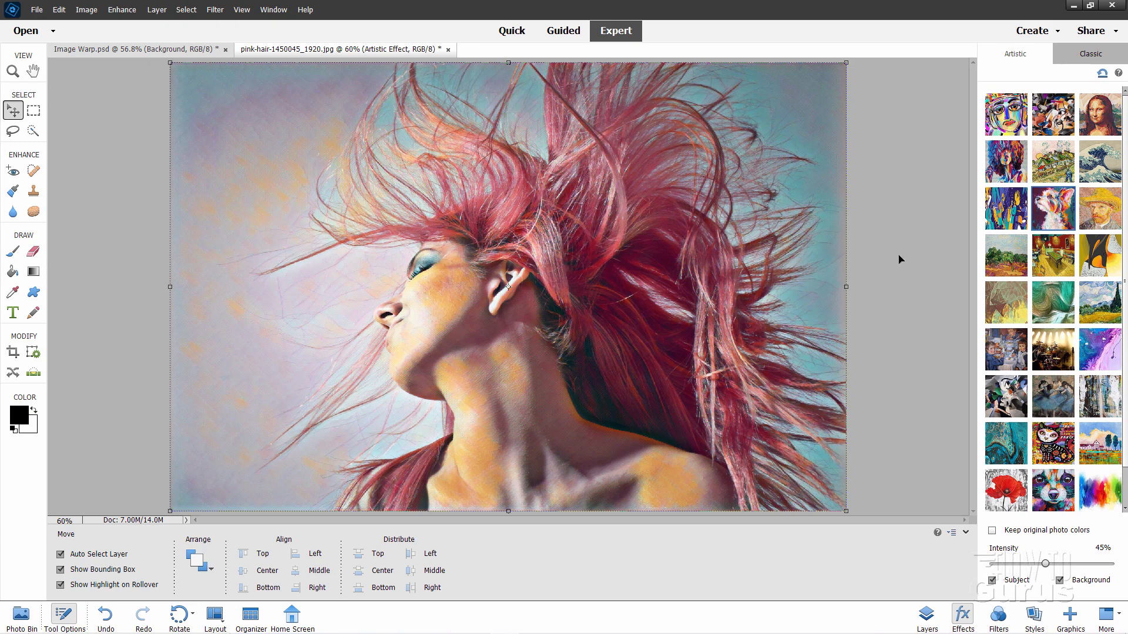
click(1089, 119)
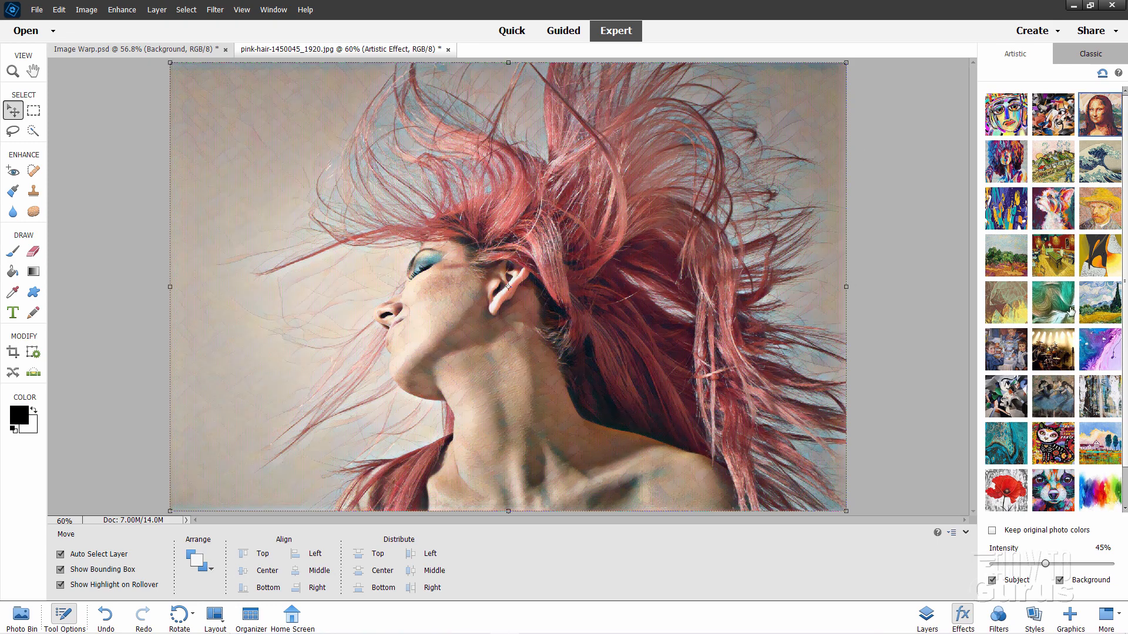
click(1035, 286)
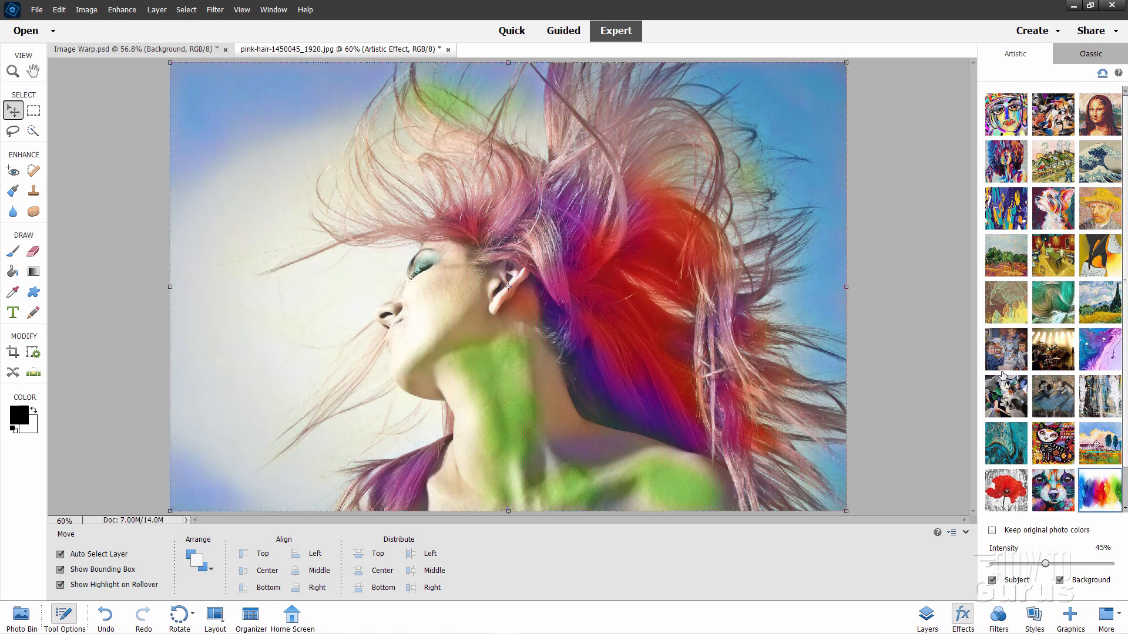
click(1050, 446)
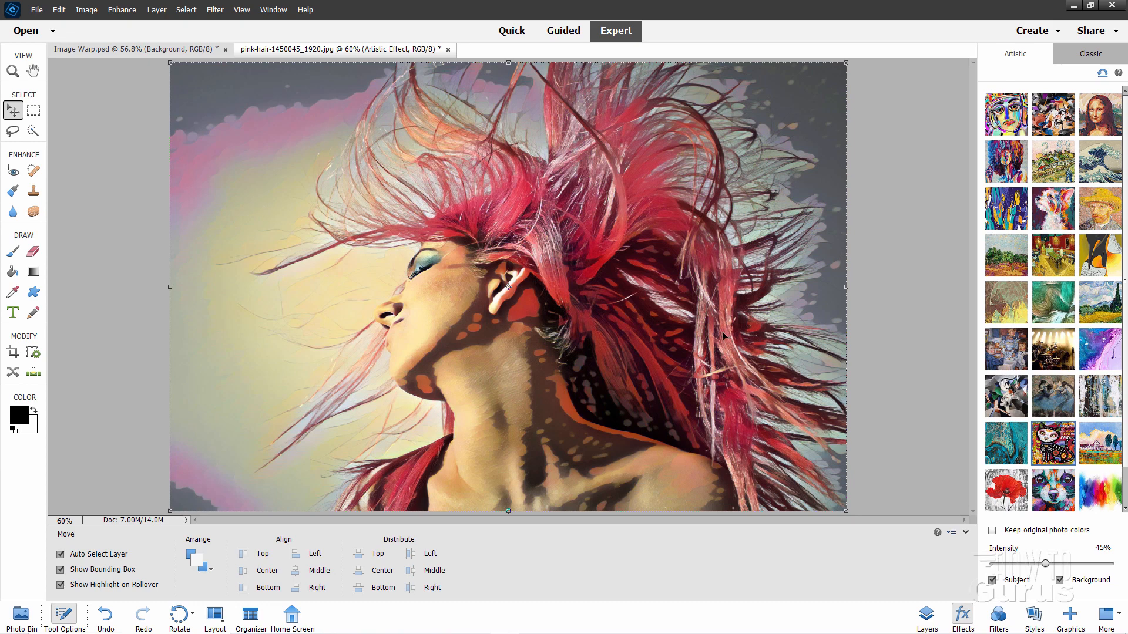
drag(1046, 564, 1069, 578)
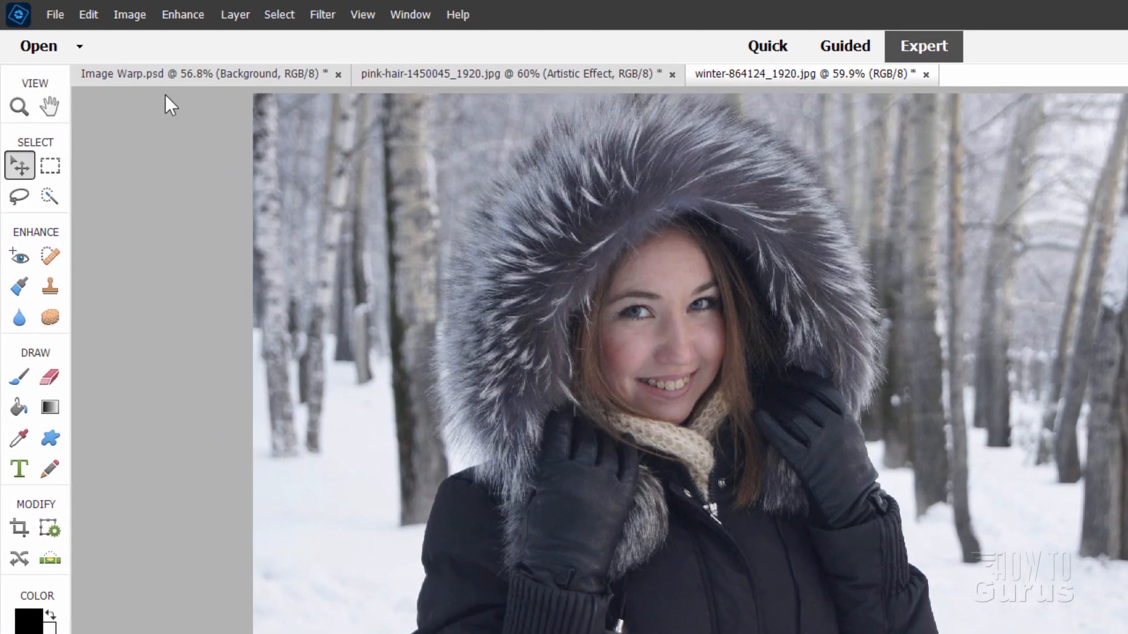
Step: Open Moving Overlays for the winter photo and browse the Overlays and Graphics collections
click(184, 13)
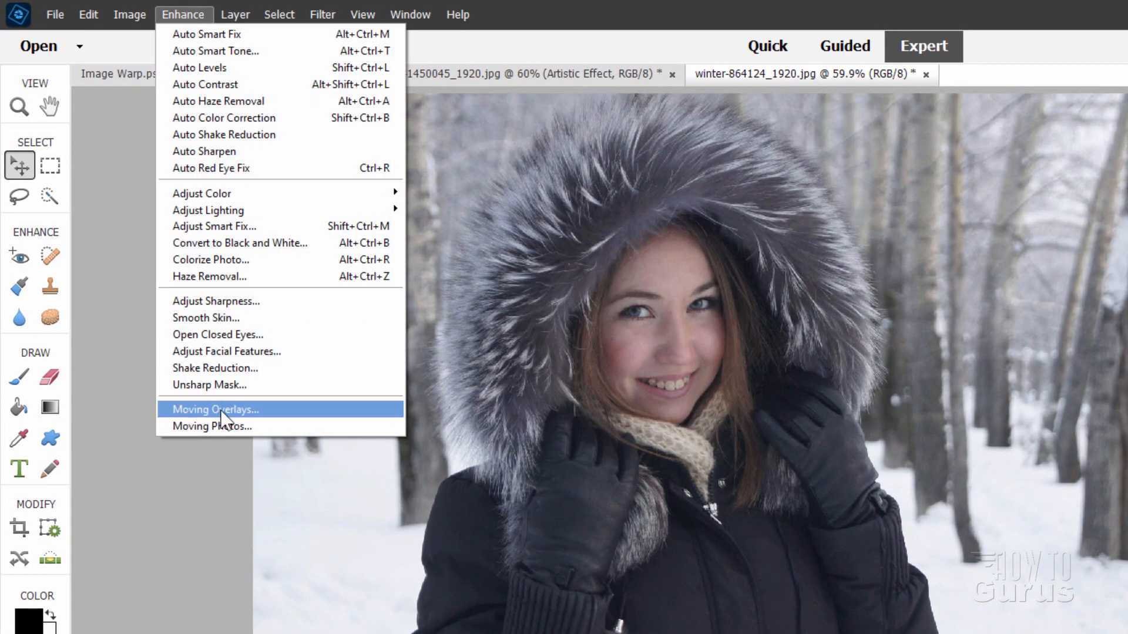
click(182, 411)
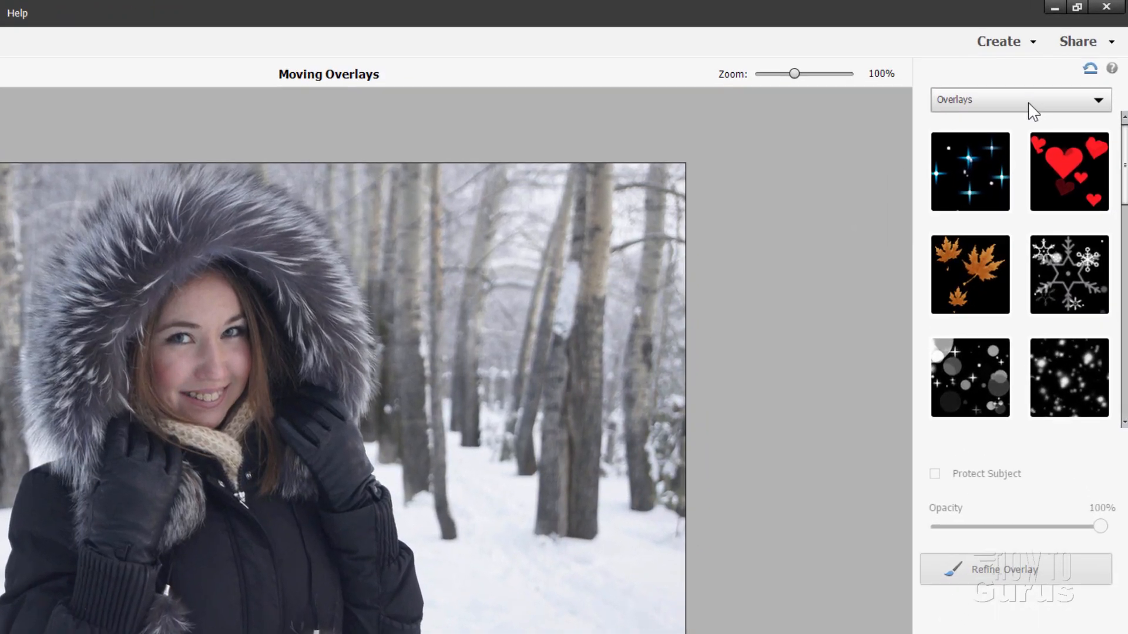
click(1046, 75)
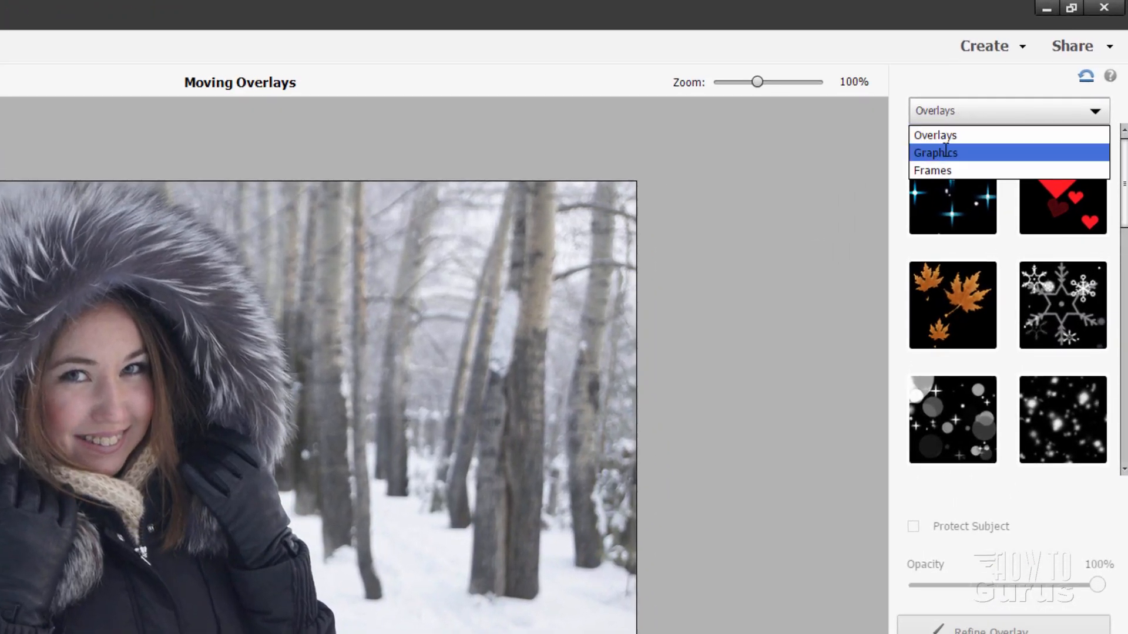
click(959, 112)
drag(1123, 194, 1122, 393)
click(964, 111)
click(958, 146)
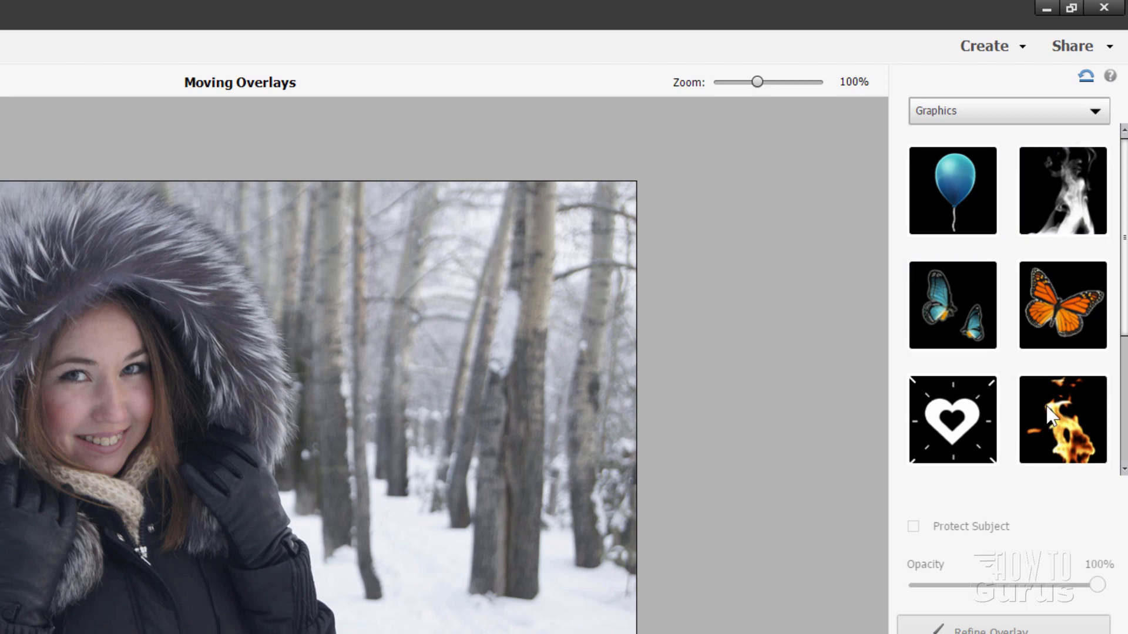
scroll(1045, 406, down, 4)
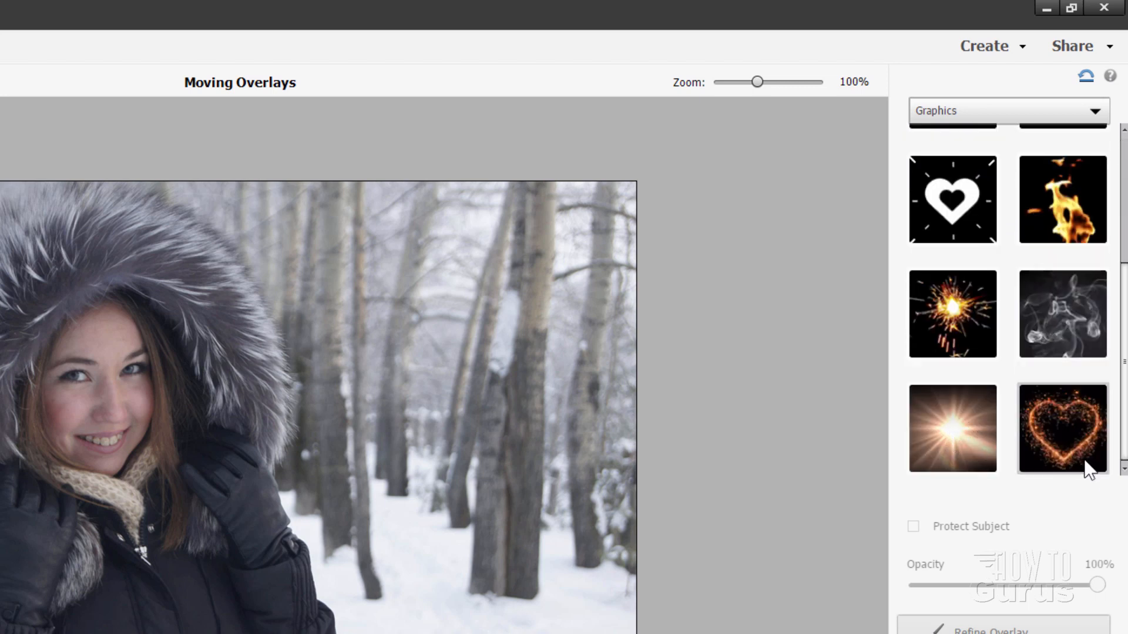
scroll(1118, 461, up, 4)
Step: Browse the Frames collection of moving overlays, and return to the Overlays collection
click(1007, 103)
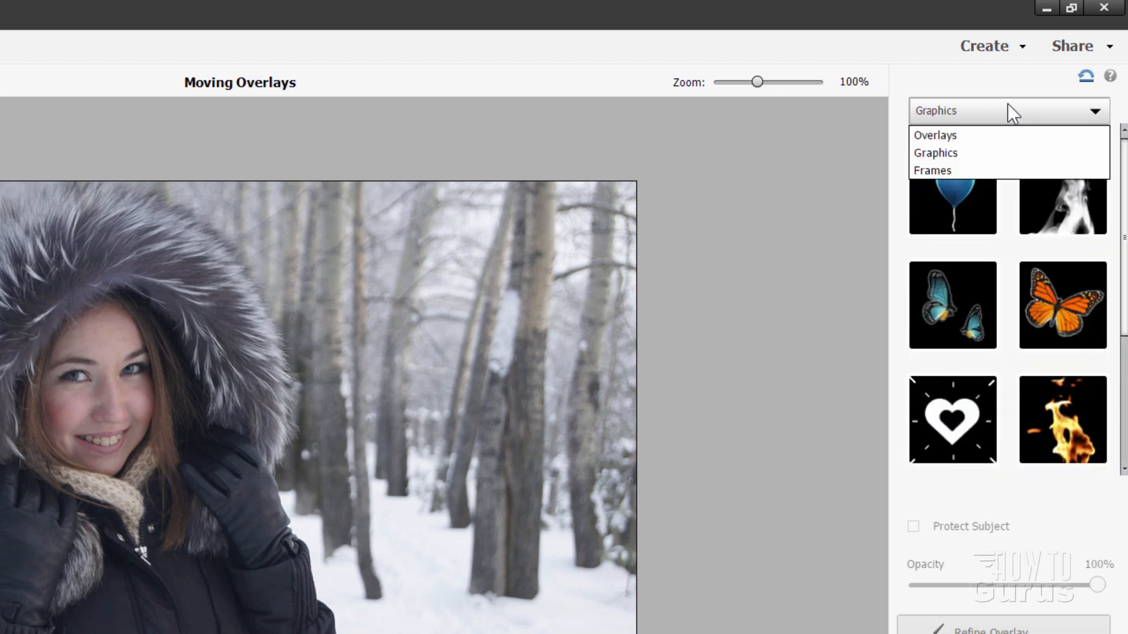
click(950, 169)
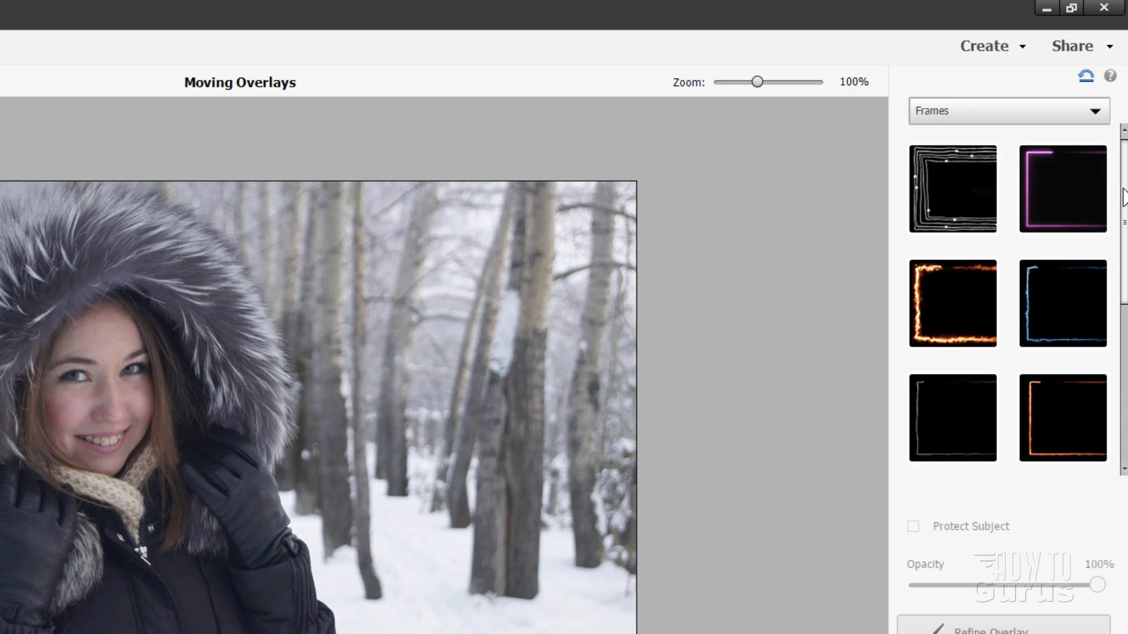
mouse_move(1122, 194)
mouse_down()
mouse_move(1118, 378)
mouse_move(1119, 179)
mouse_up()
click(973, 114)
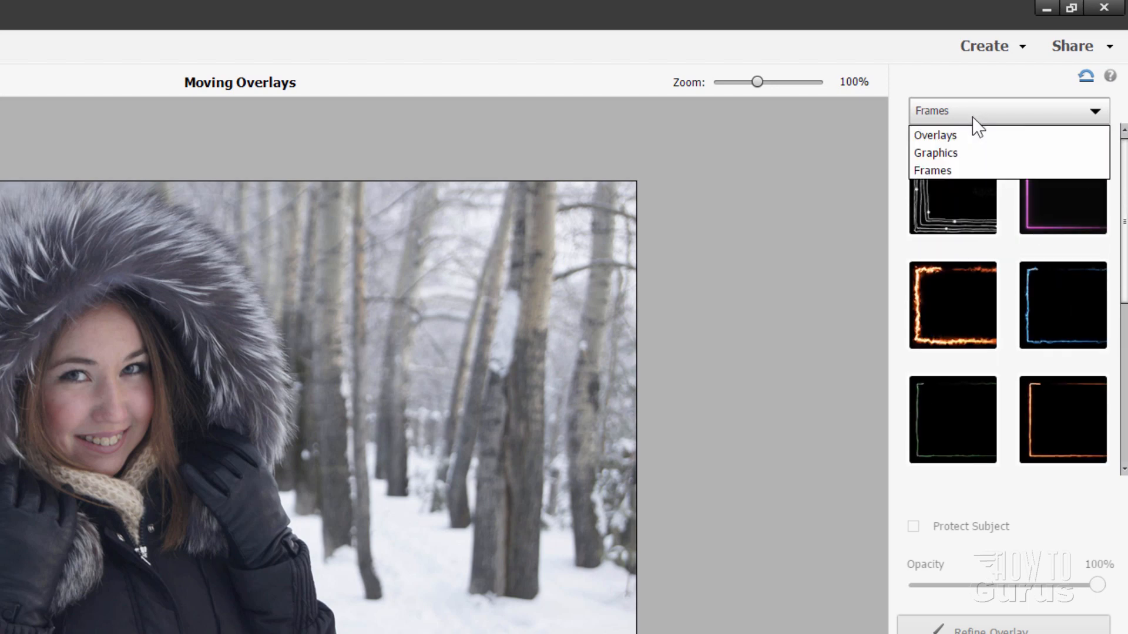
click(940, 133)
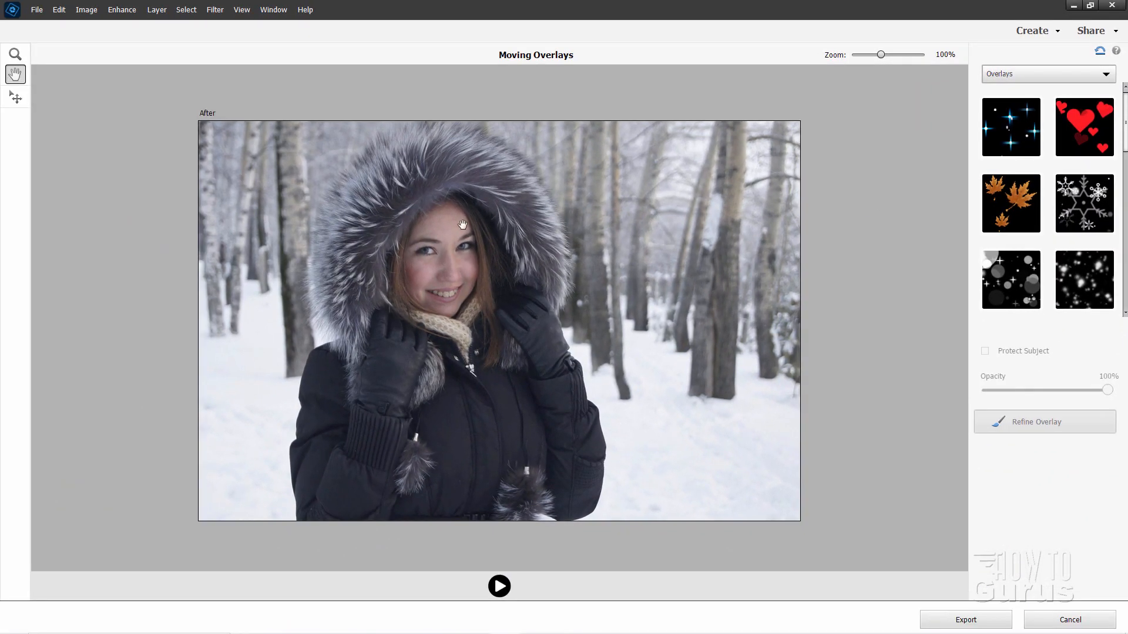
Step: Apply the snowflake overlay to the winter photo, turn on Protect Subject, and preview the animation
click(1080, 202)
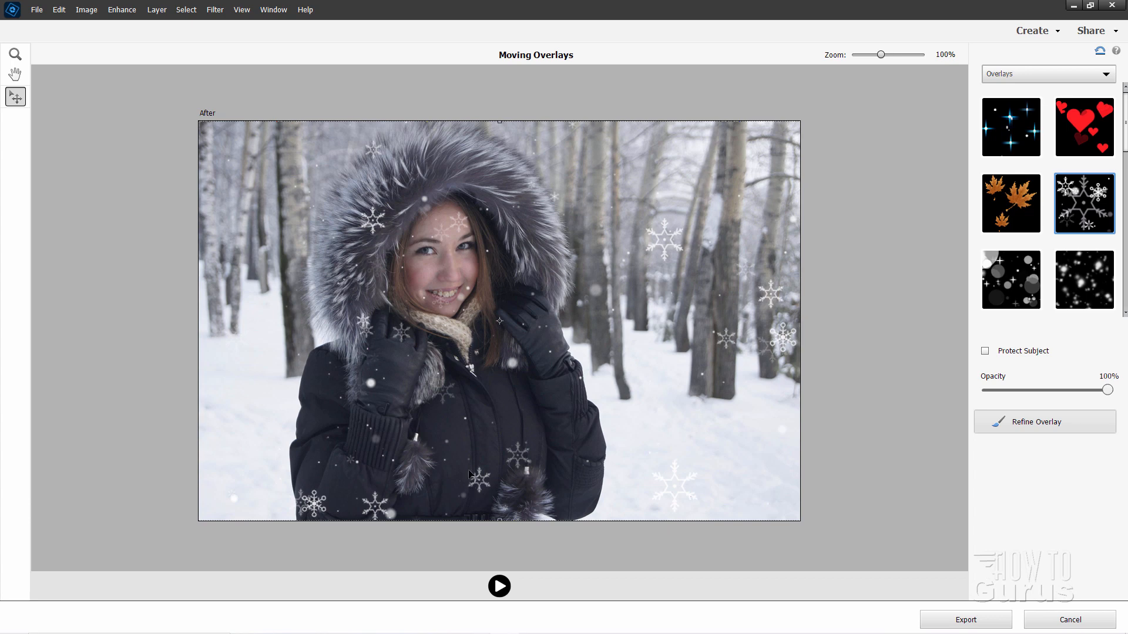
click(500, 586)
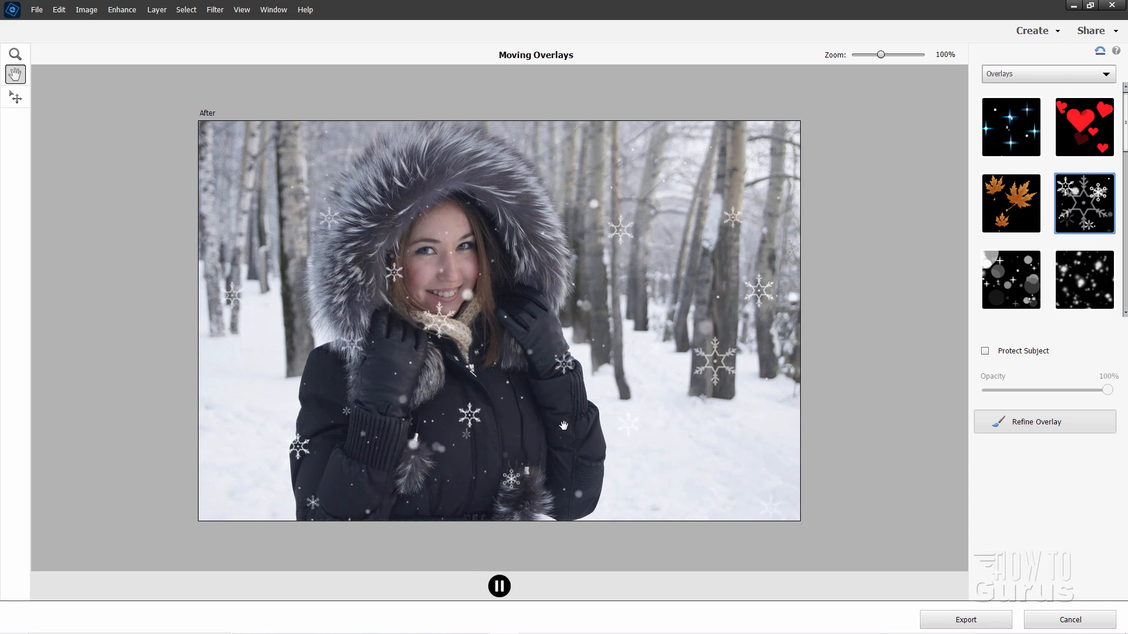
click(996, 352)
key(v)
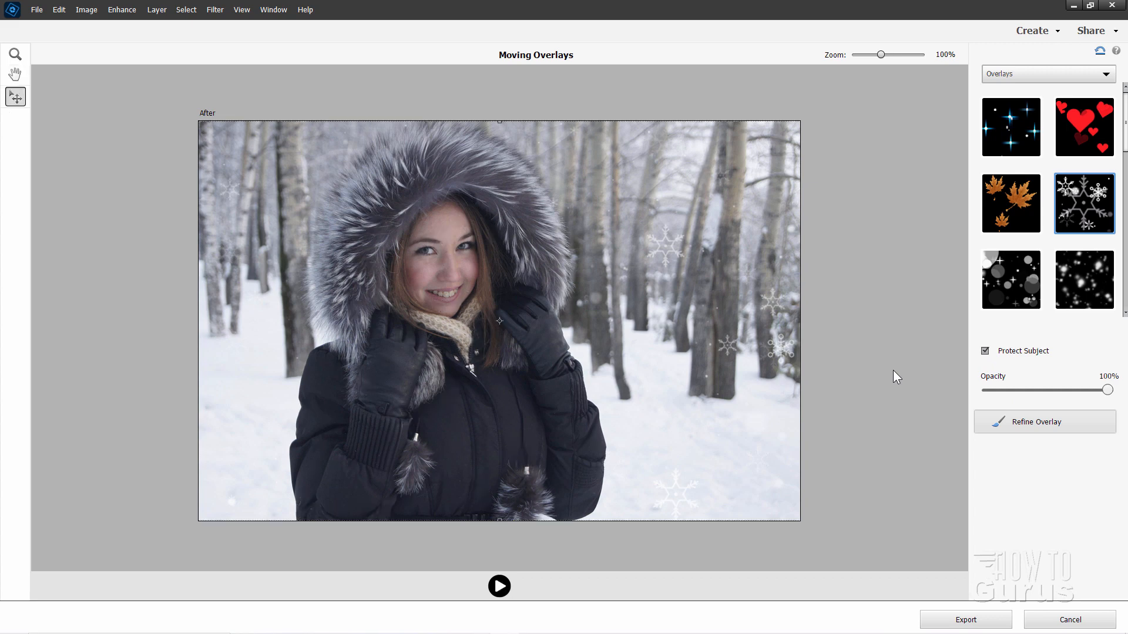
click(497, 590)
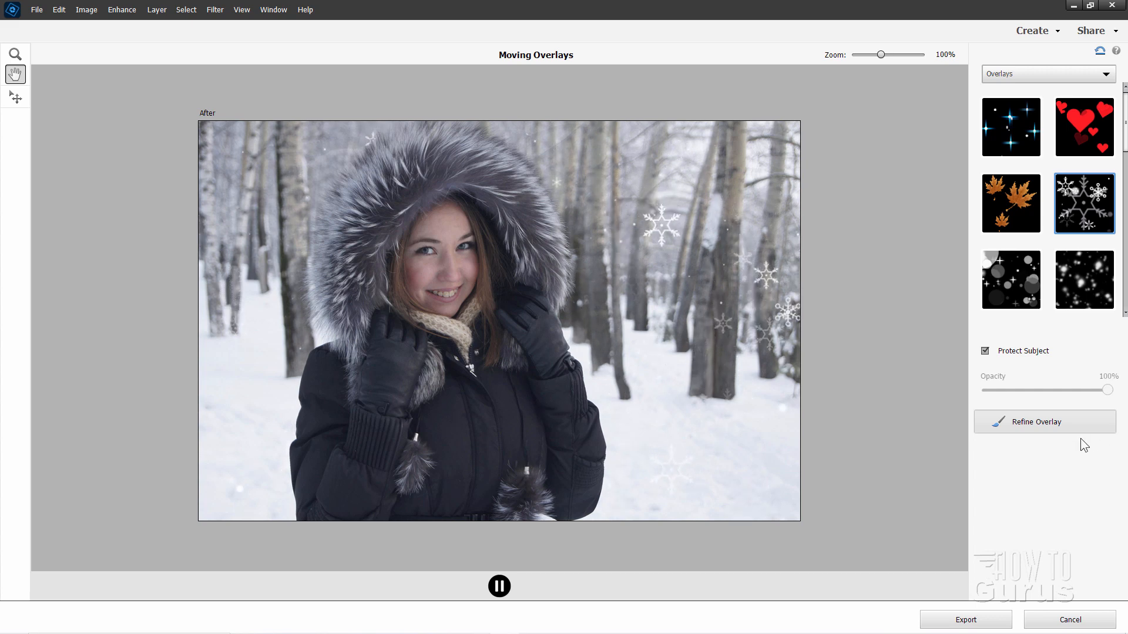
Step: Refine the snowflake overlay with the selection shown, adding the hood's outer edge and the coat at brush size 73, and preview the animation
click(1057, 427)
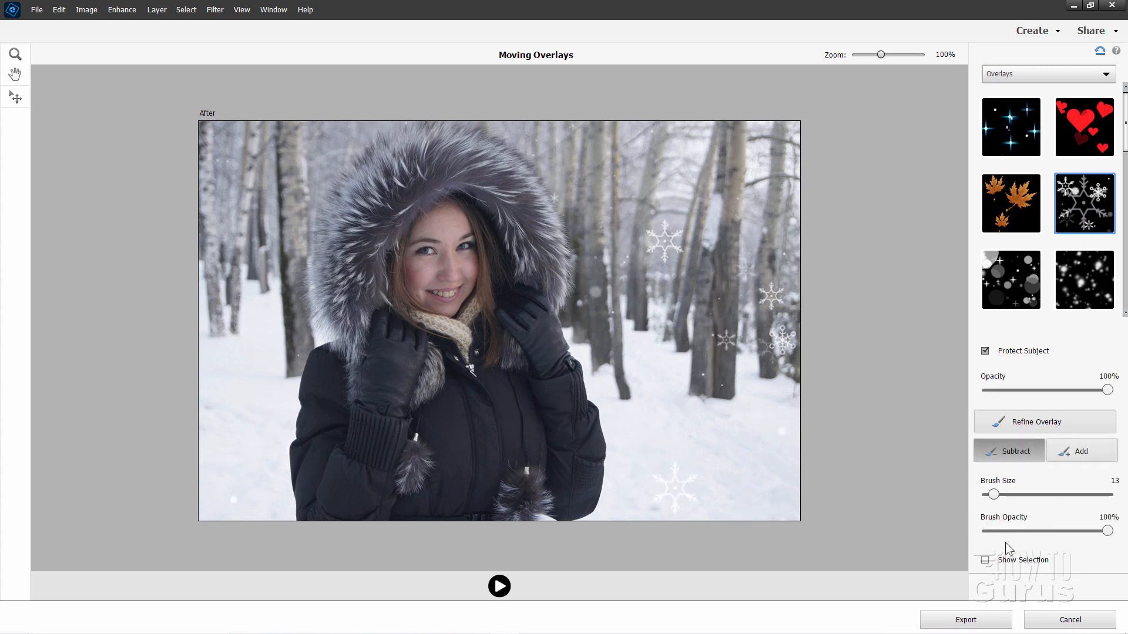
click(995, 566)
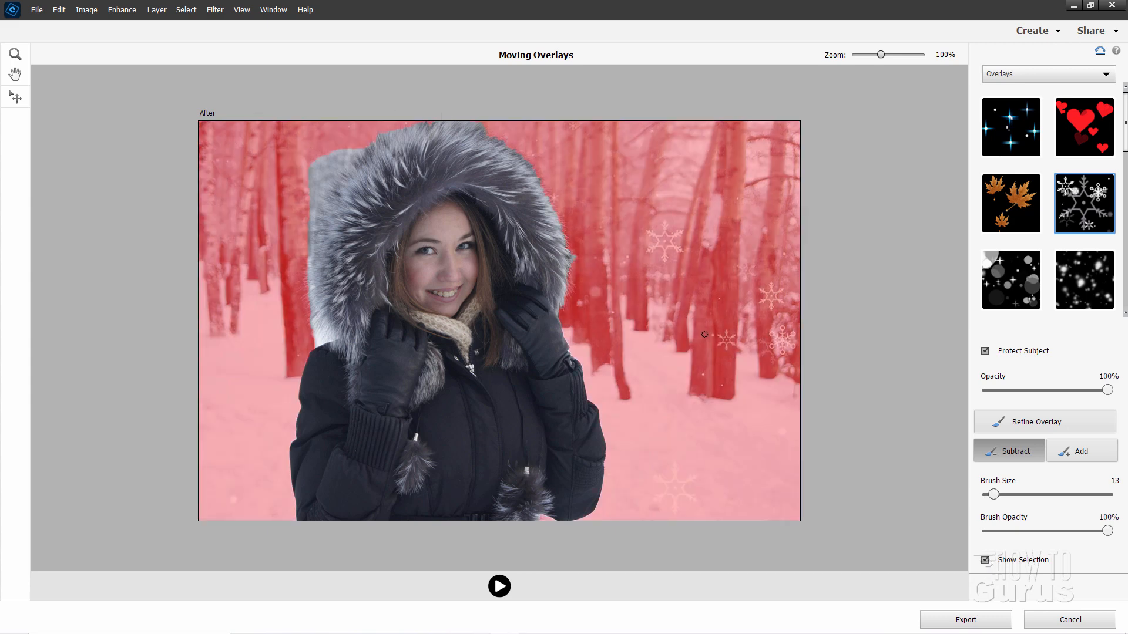
click(1077, 454)
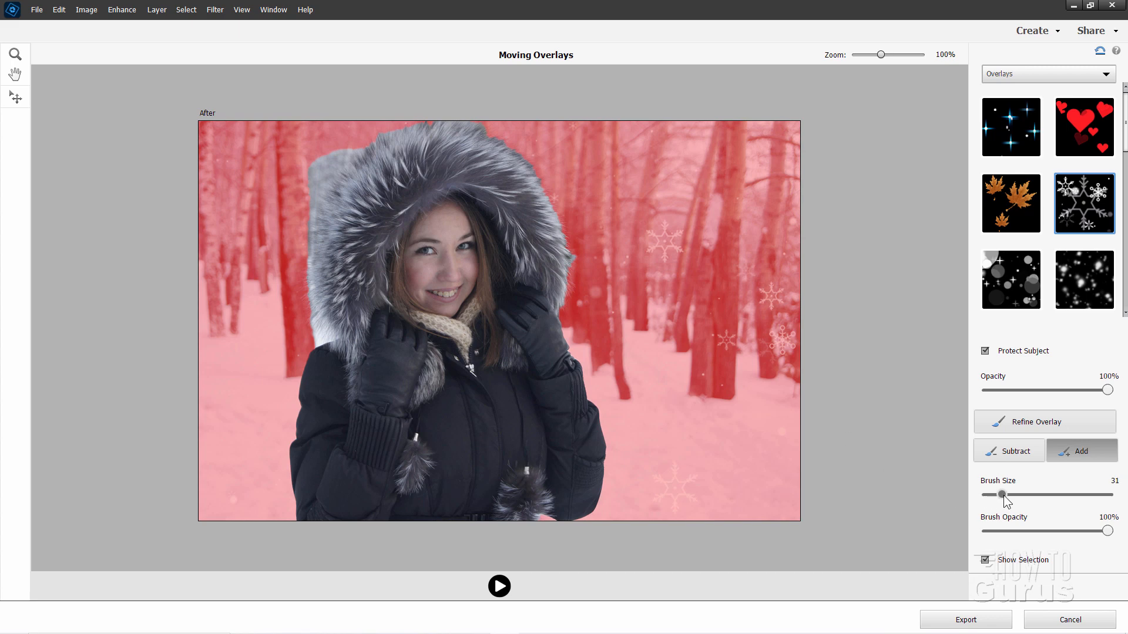
drag(1021, 496, 1023, 496)
mouse_move(296, 177)
mouse_down()
mouse_move(345, 140)
mouse_move(303, 171)
mouse_move(298, 201)
mouse_move(347, 136)
mouse_move(301, 190)
mouse_move(295, 261)
mouse_move(315, 329)
mouse_move(301, 319)
mouse_move(313, 340)
mouse_move(306, 381)
mouse_move(334, 374)
mouse_move(285, 507)
mouse_move(338, 486)
mouse_move(338, 449)
mouse_move(369, 420)
mouse_move(366, 475)
mouse_move(396, 378)
mouse_move(389, 370)
mouse_move(381, 430)
mouse_move(399, 460)
mouse_move(442, 413)
mouse_move(433, 425)
mouse_move(466, 423)
mouse_move(503, 395)
mouse_move(528, 415)
mouse_move(570, 348)
mouse_move(576, 392)
mouse_move(536, 443)
mouse_move(469, 436)
mouse_move(549, 374)
mouse_move(600, 409)
mouse_move(585, 429)
mouse_move(629, 416)
mouse_up()
mouse_move(487, 525)
mouse_down()
mouse_move(615, 512)
mouse_move(568, 468)
mouse_up()
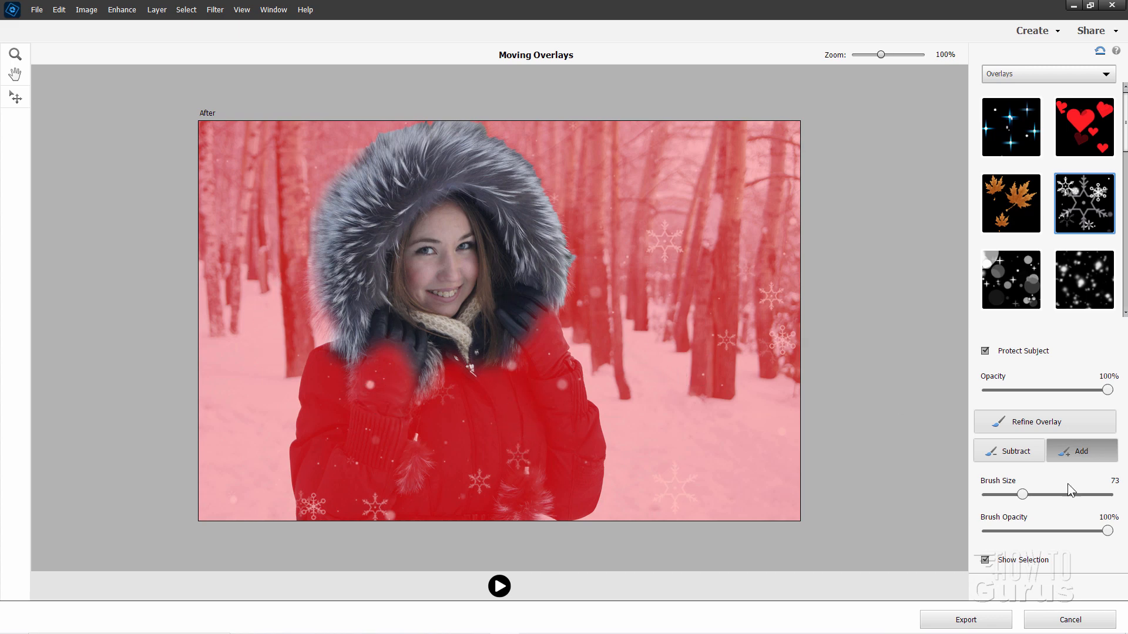
click(985, 561)
click(500, 587)
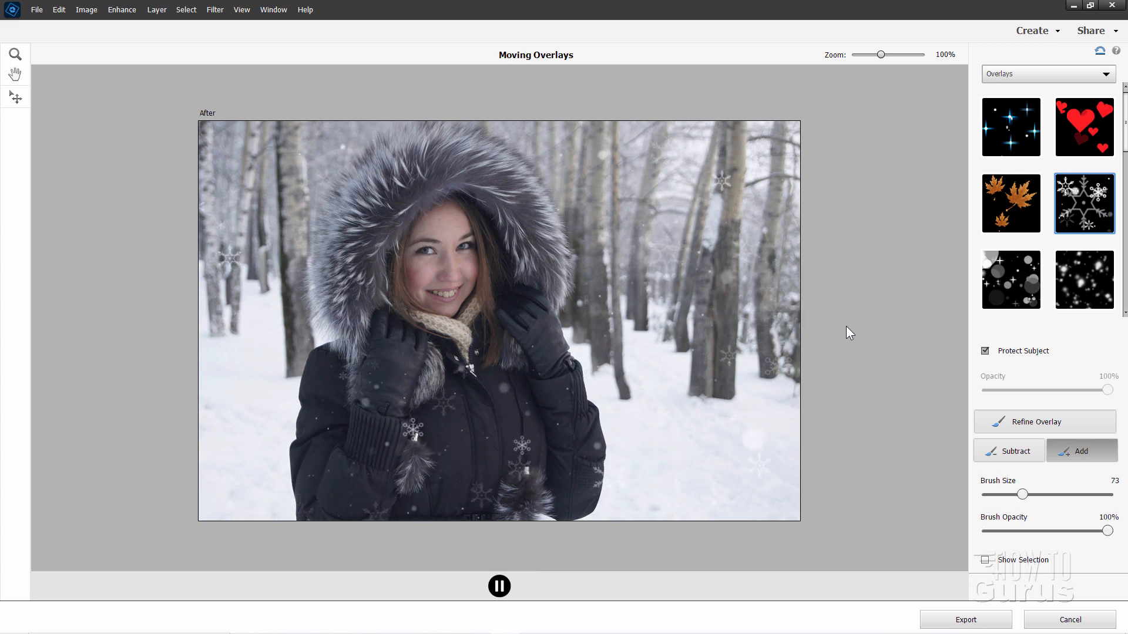
Step: Add the glowing orange frame from the Frames collection to the winter photo over the snowflake overlay
click(1013, 75)
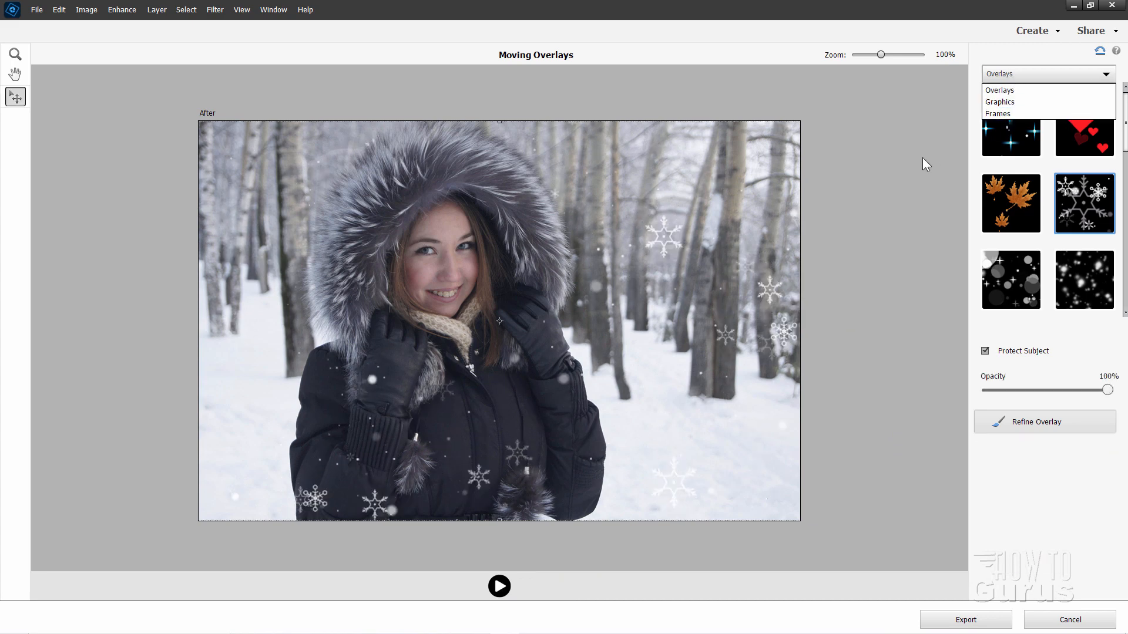
click(1008, 114)
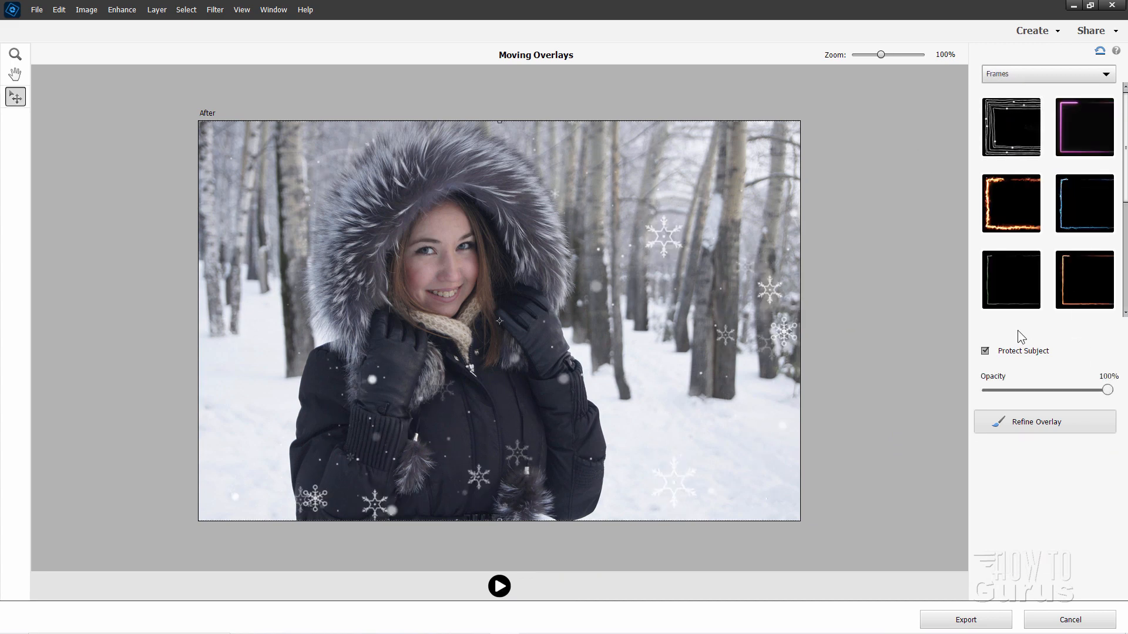
click(1085, 281)
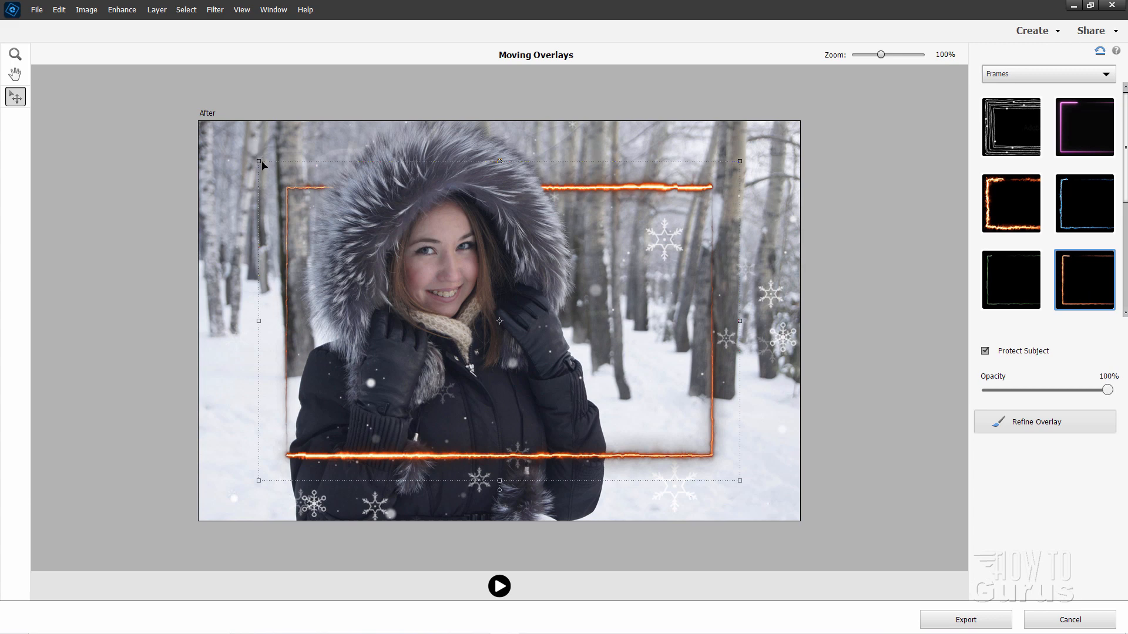
Step: Stretch the orange frame overlay out to the edges of the winter photo, and preview the animation
drag(253, 158, 203, 124)
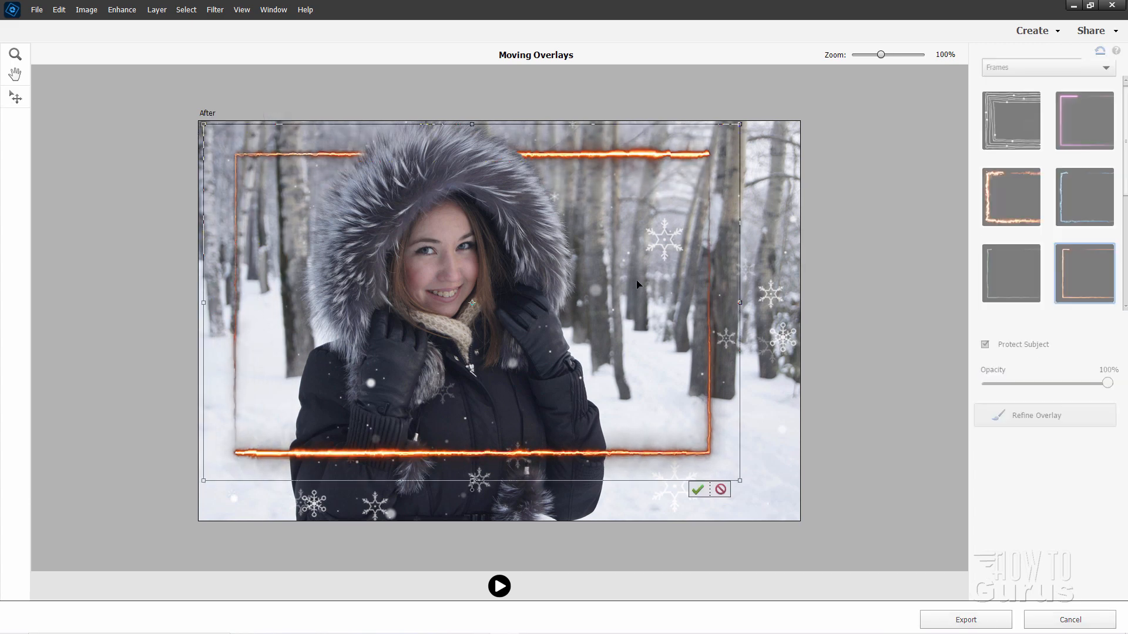
drag(741, 481, 797, 532)
drag(203, 124, 199, 121)
click(757, 513)
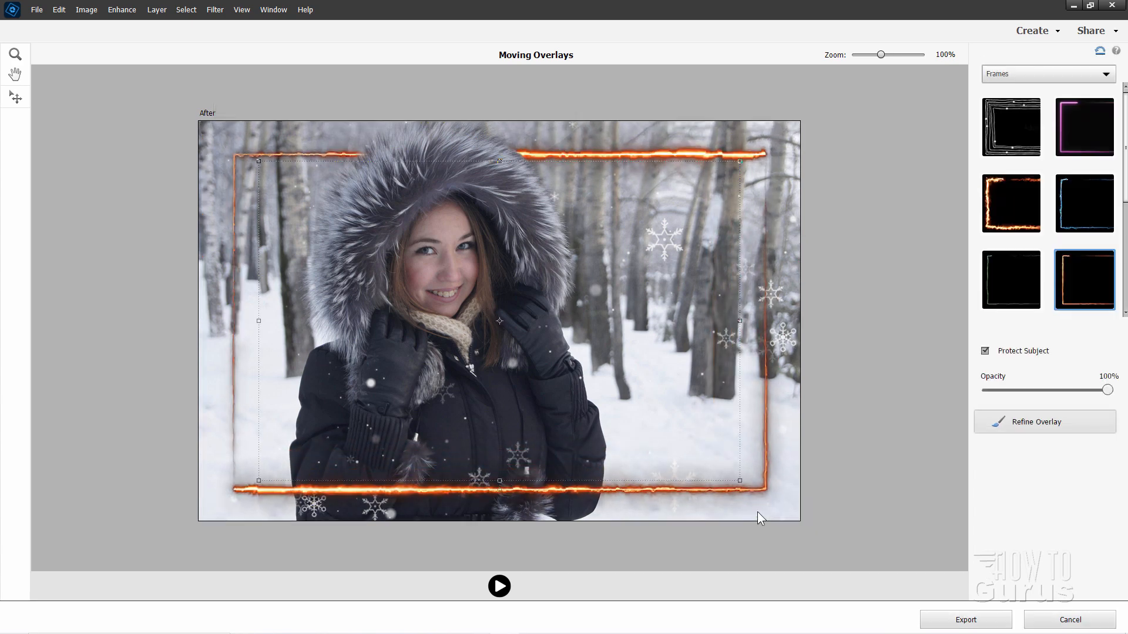
click(500, 586)
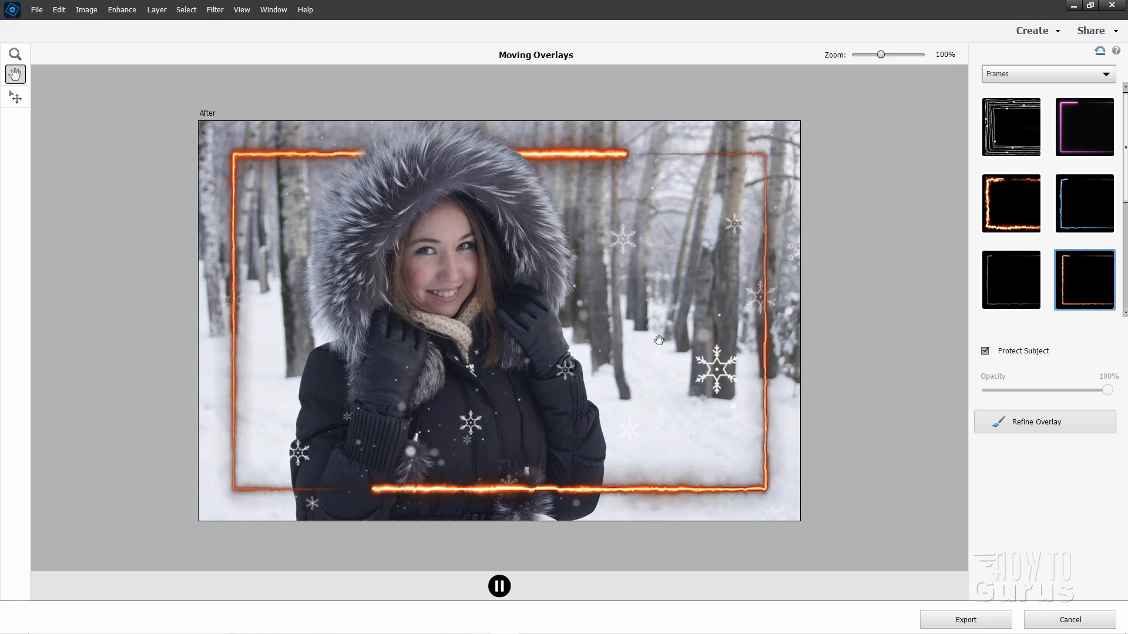
click(499, 586)
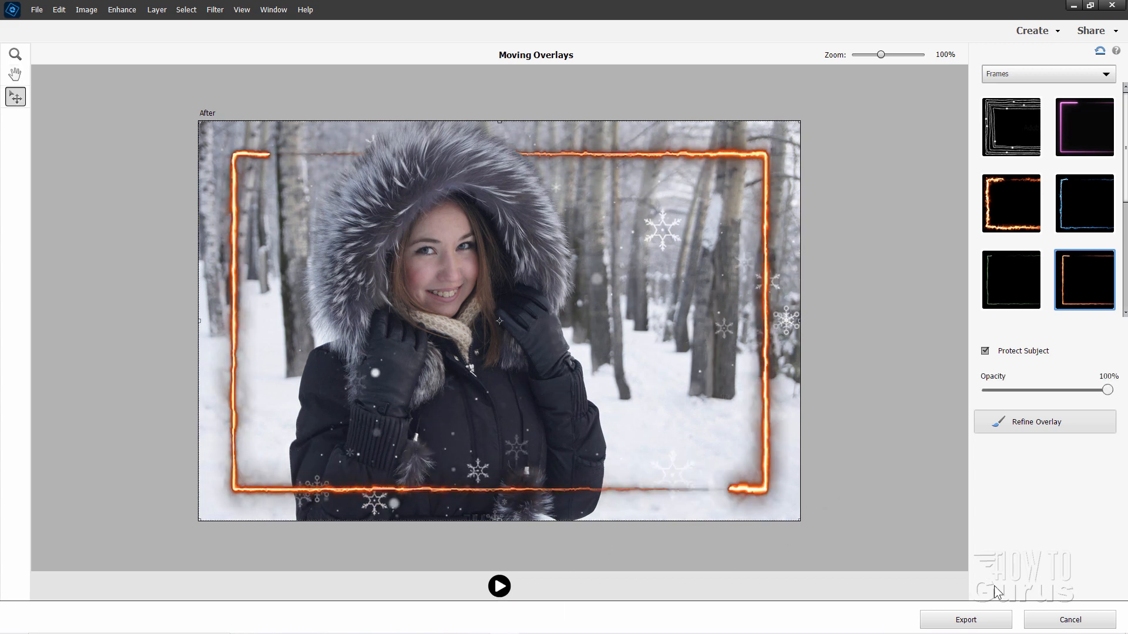
Step: Check the GIF and MP4 export formats for the overlay animation, and leave Moving Overlays without exporting
click(969, 620)
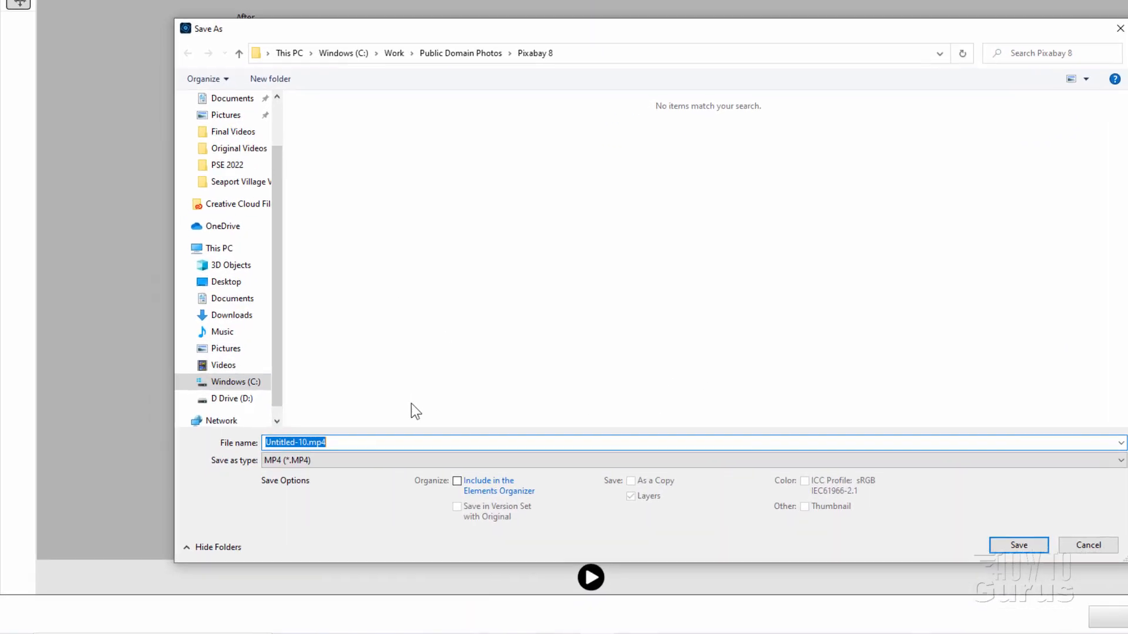
click(293, 472)
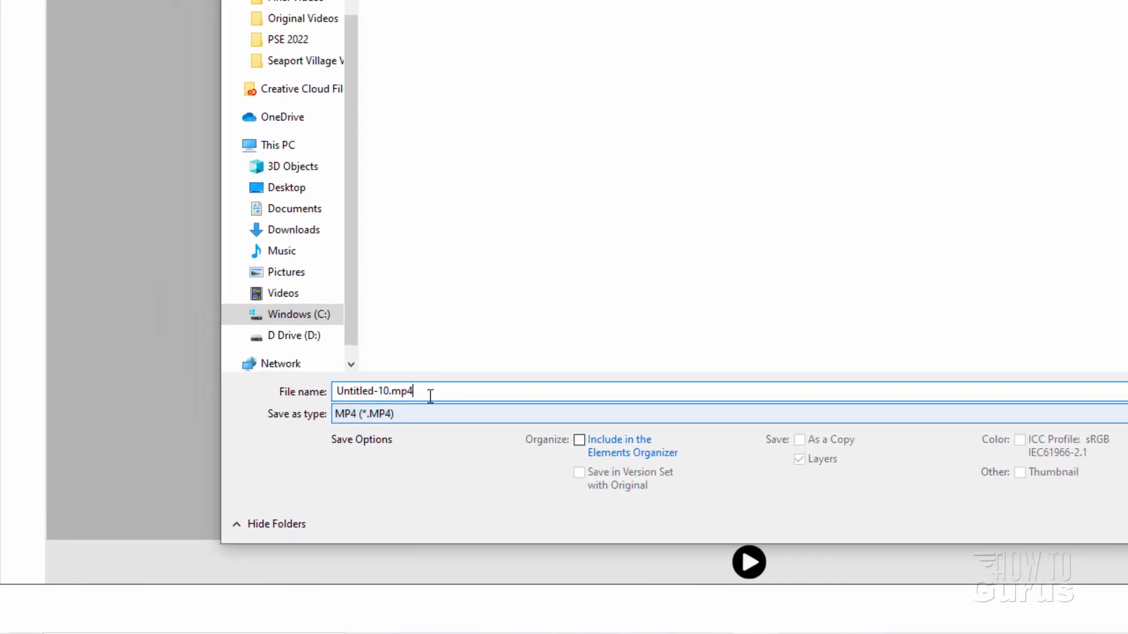
click(433, 412)
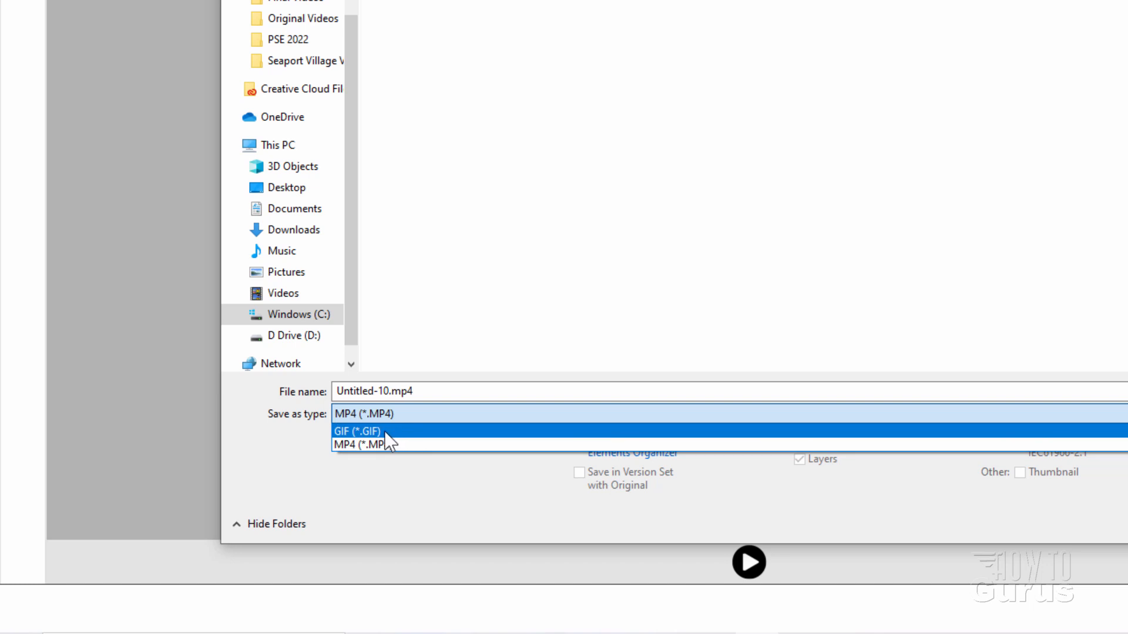
click(370, 444)
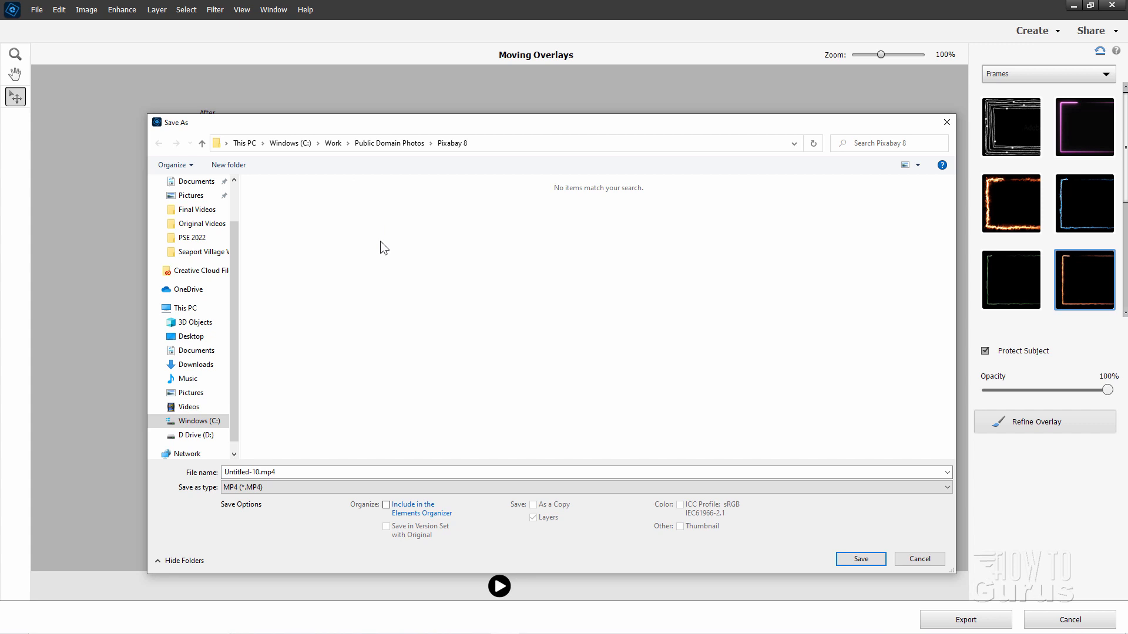
click(919, 560)
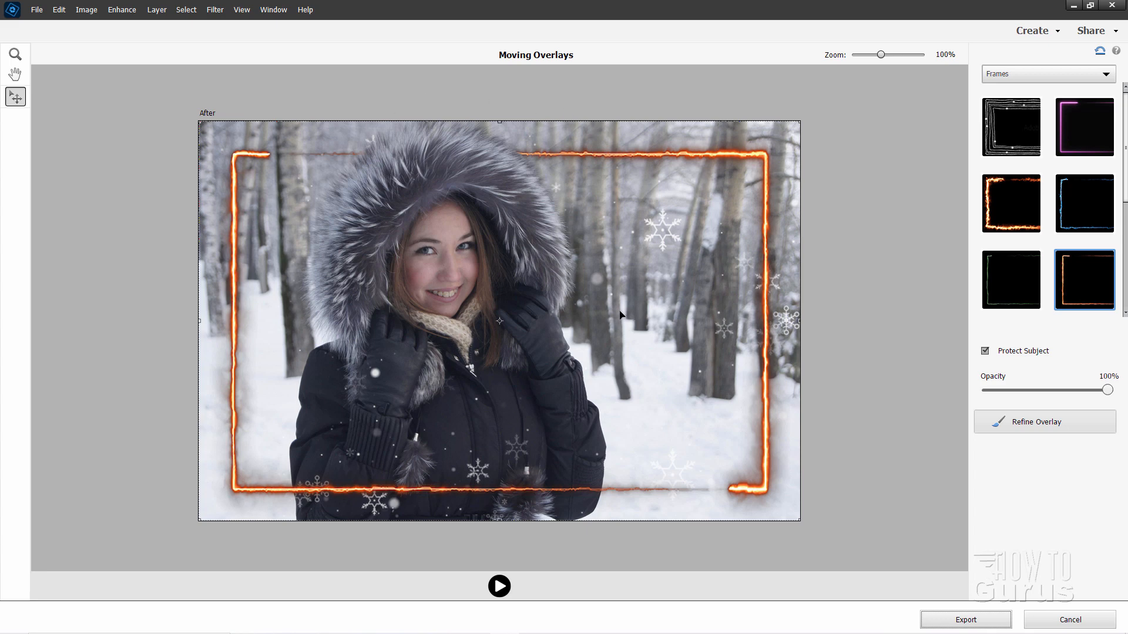
click(1059, 611)
click(592, 245)
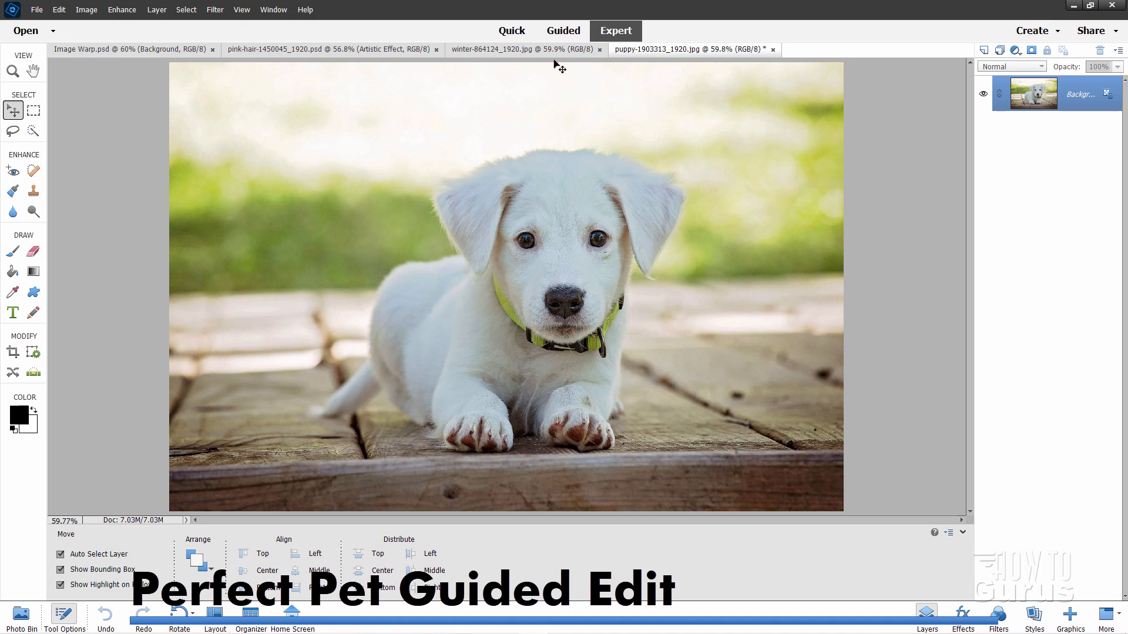
Step: Open the puppy photo in the Perfect Pet guided edit and activate Remove Collar & Leash
click(564, 31)
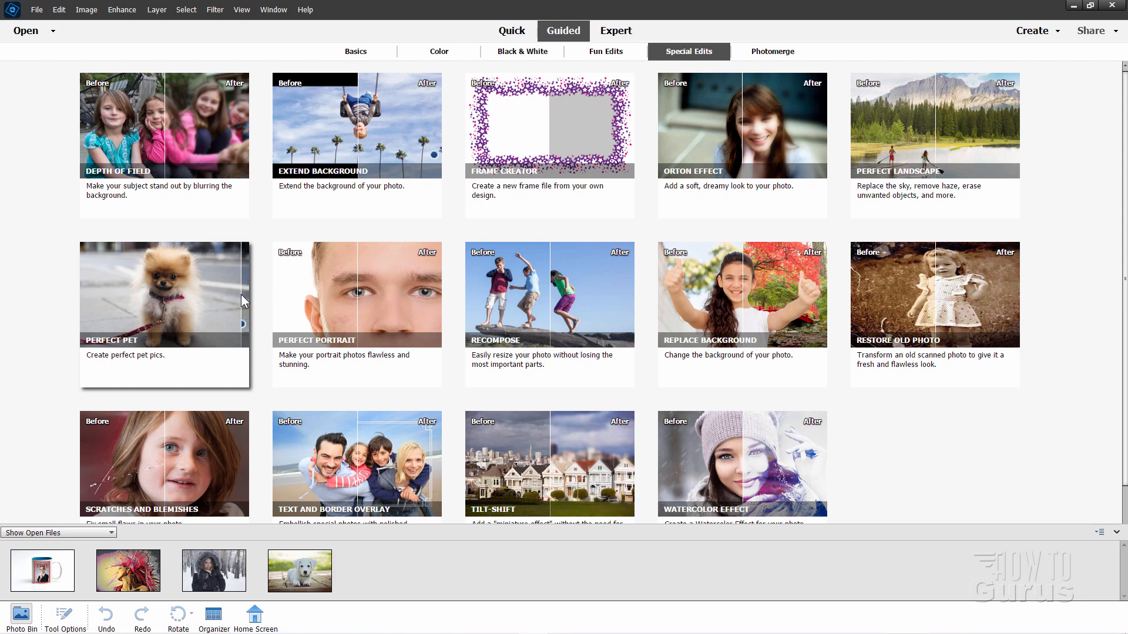
click(184, 298)
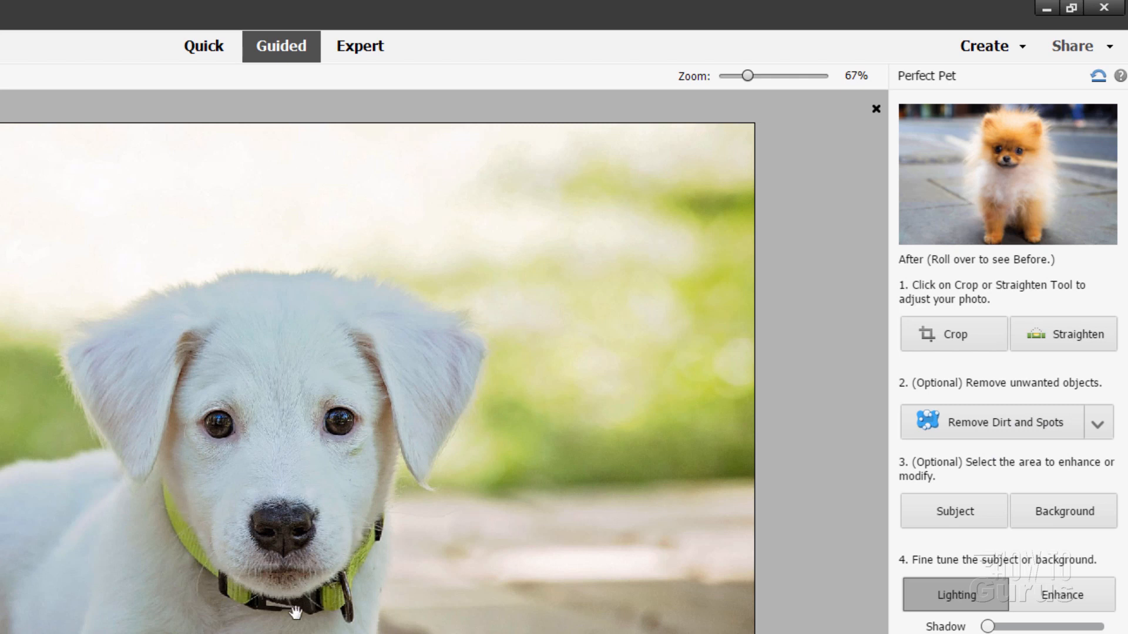
click(1097, 424)
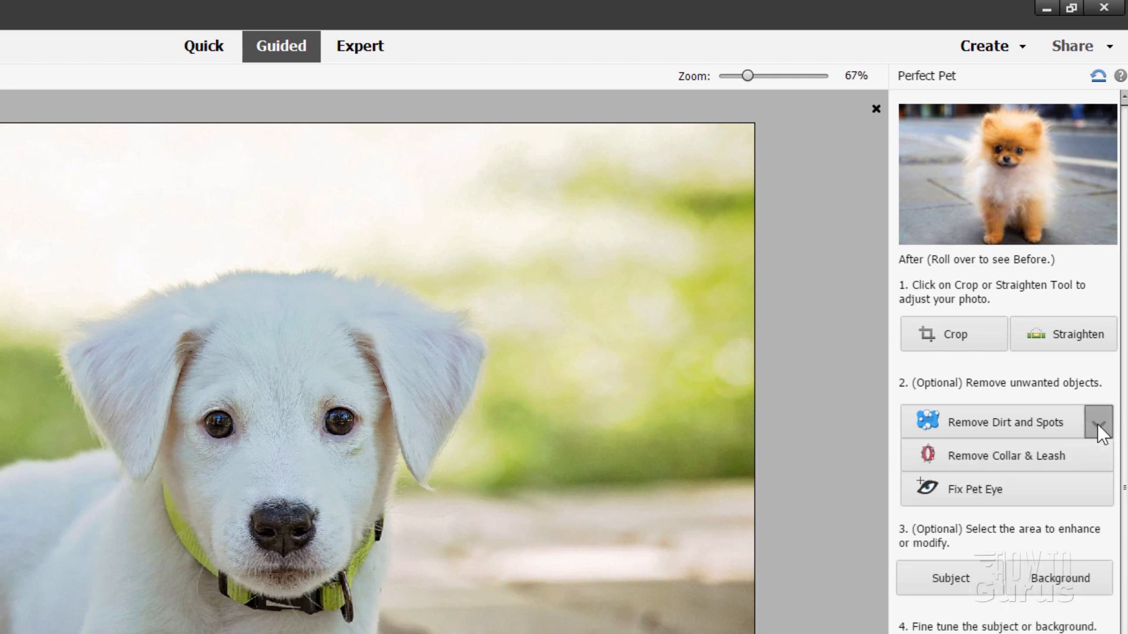
click(995, 457)
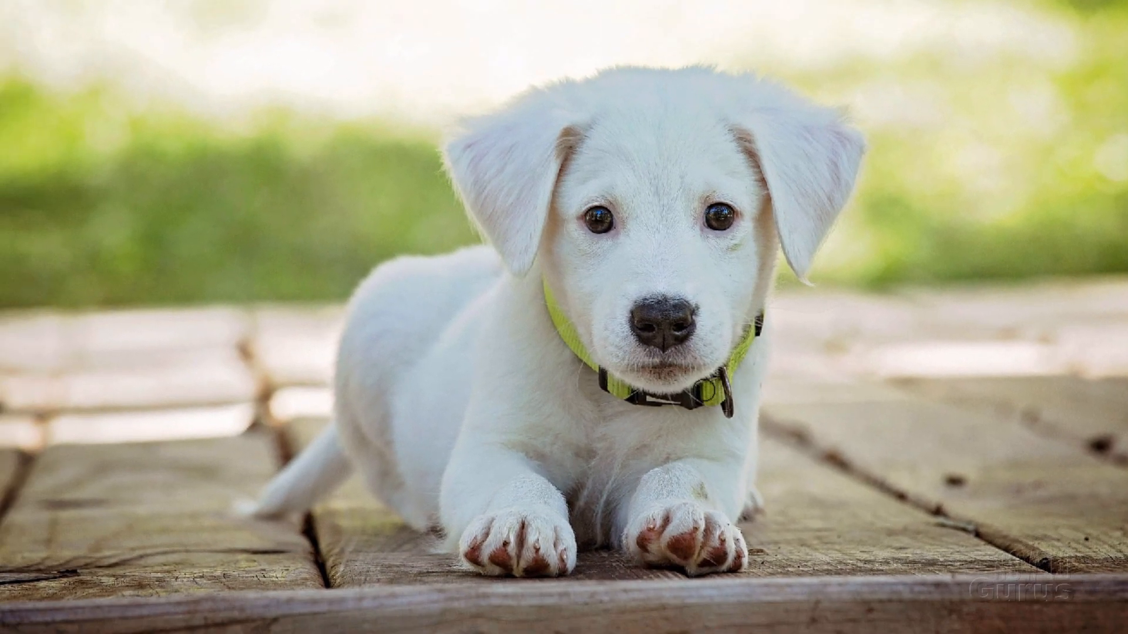
click(562, 313)
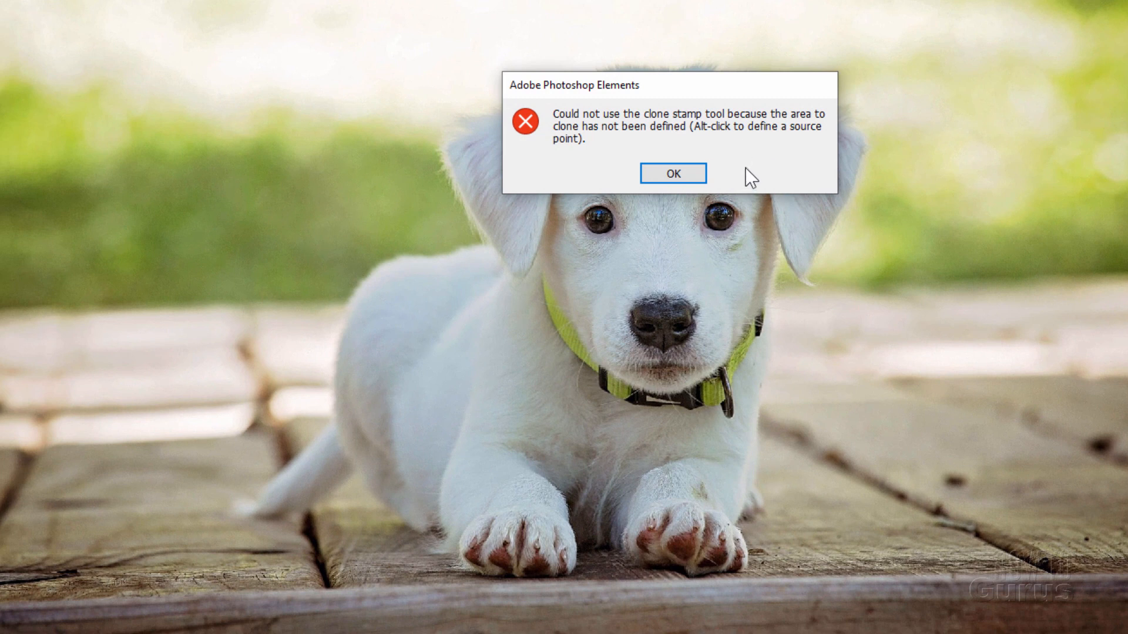
click(679, 173)
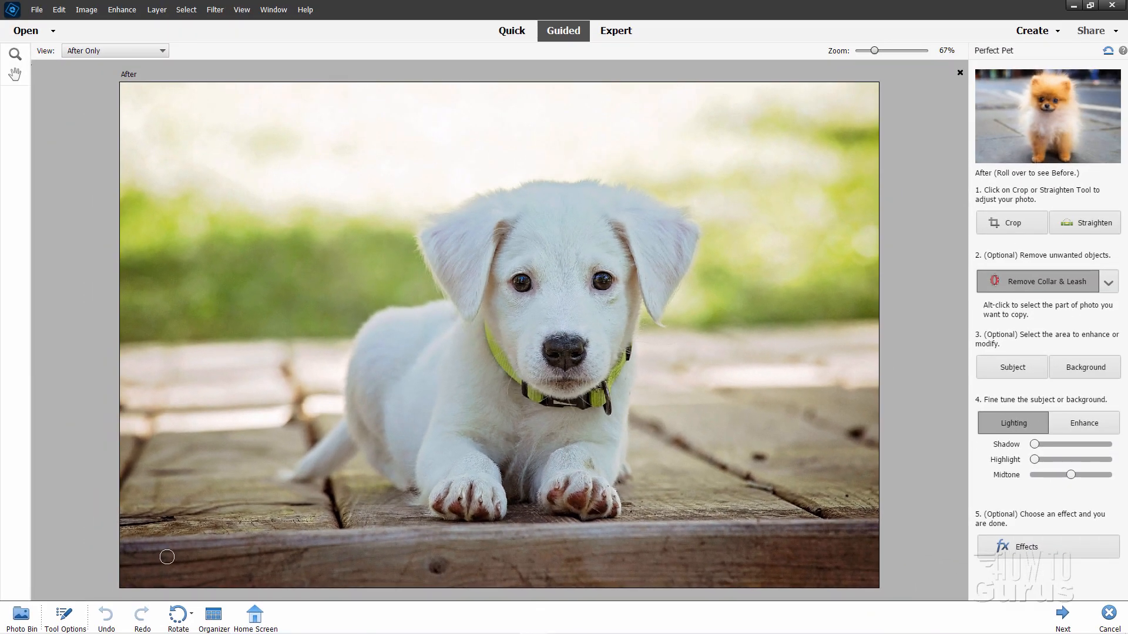
Step: Sample the white fur beside the collar with a 49 px brush, and clone it over the collar's green strap and central buckle
click(80, 614)
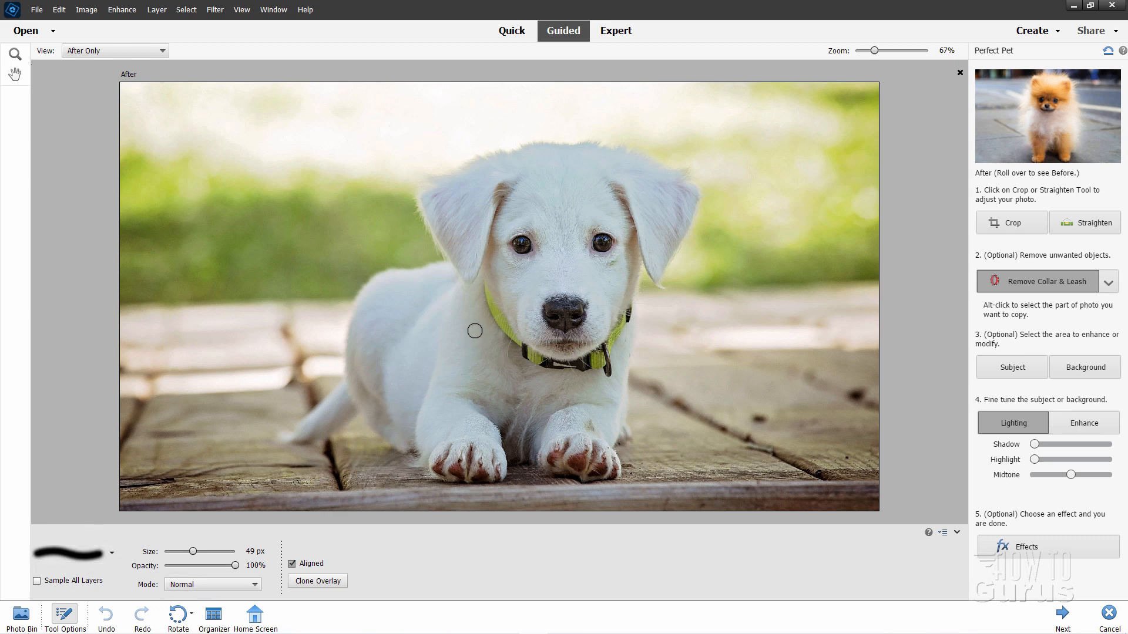
key(alt)
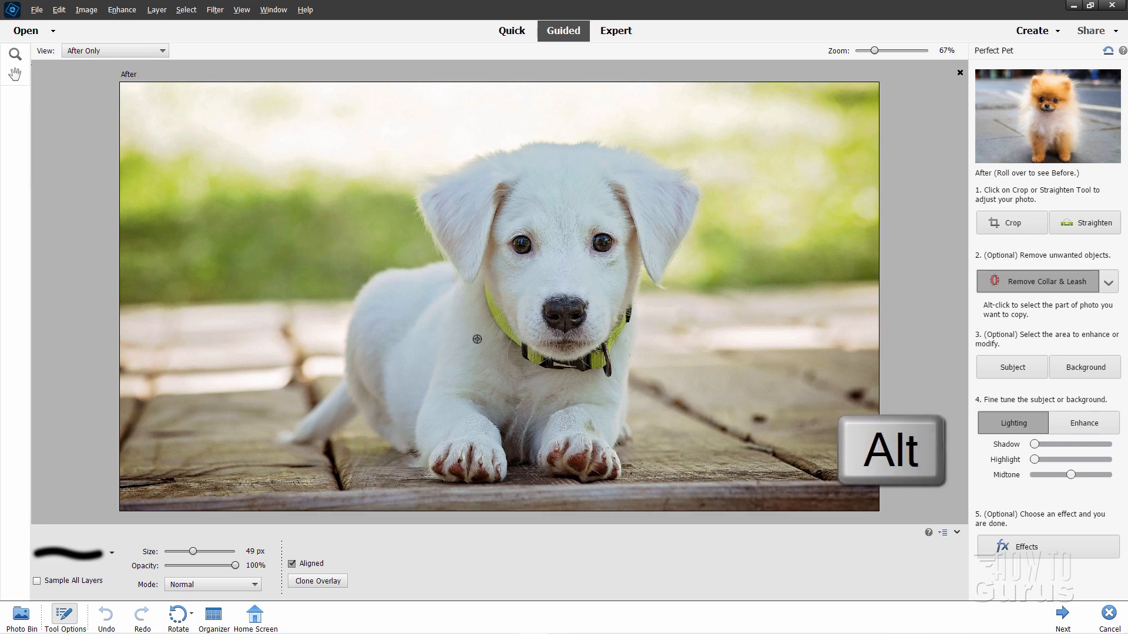
alt+click(477, 339)
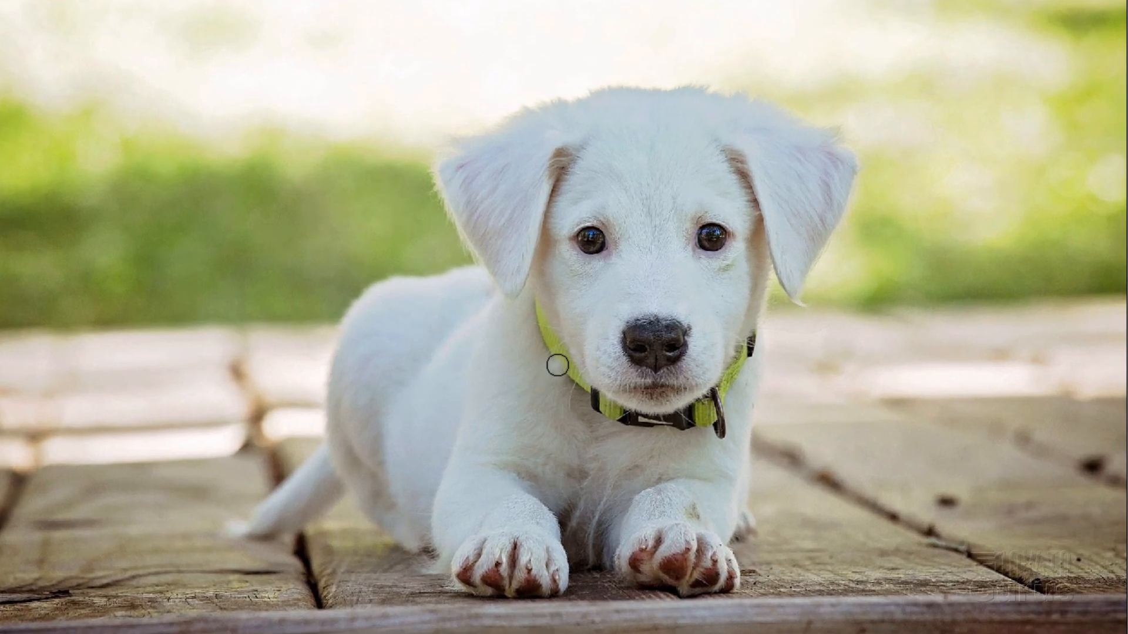
drag(500, 327, 492, 311)
mouse_move(545, 340)
mouse_down()
mouse_move(556, 348)
mouse_move(541, 308)
mouse_move(571, 388)
mouse_move(612, 416)
mouse_move(661, 424)
mouse_move(640, 426)
mouse_up()
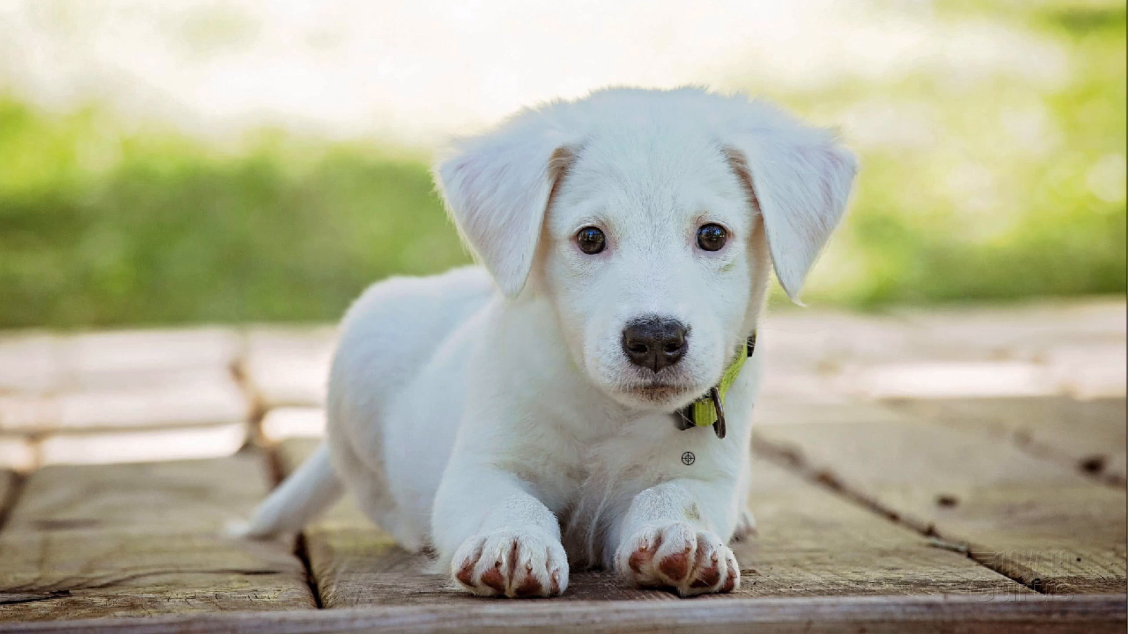
Step: Clone white chest fur over the remaining collar piece and hanging ring beside the puppy's chin
drag(713, 438, 726, 425)
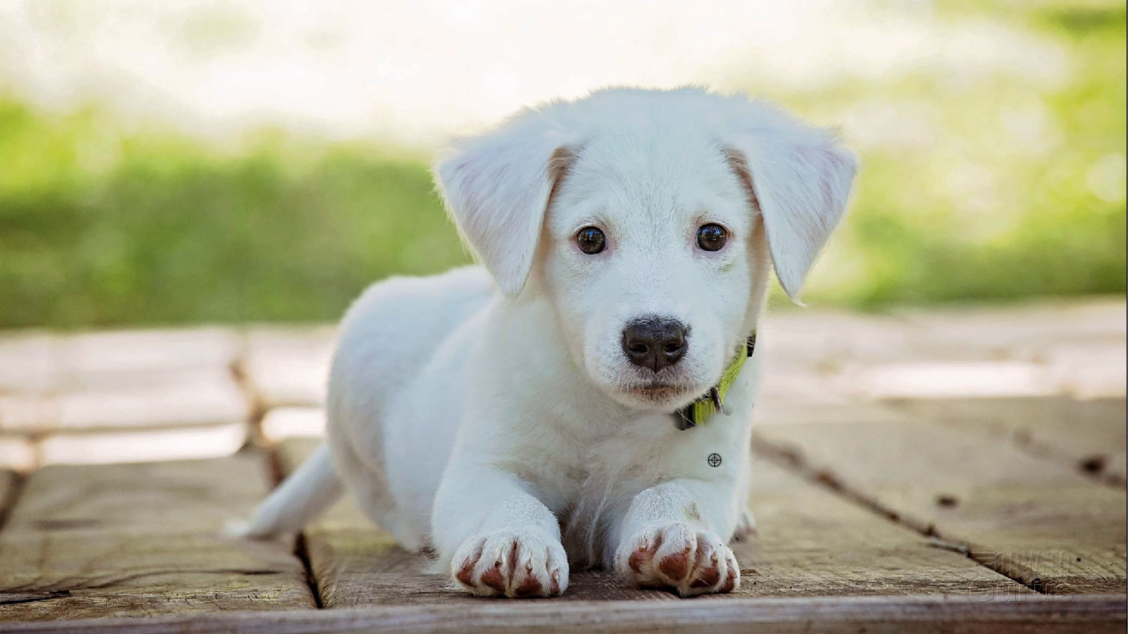
mouse_move(682, 433)
mouse_down()
mouse_move(680, 416)
mouse_move(677, 456)
mouse_move(675, 423)
mouse_move(725, 392)
mouse_move(750, 338)
mouse_move(748, 365)
mouse_up()
alt+click(685, 454)
alt+click(700, 443)
alt+click(702, 430)
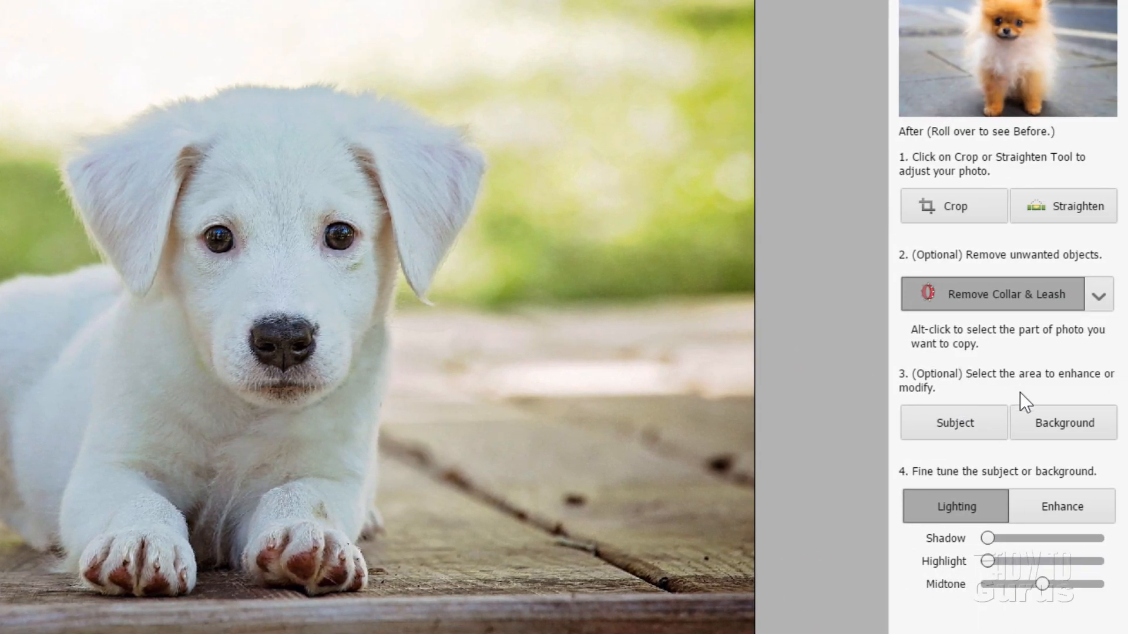
Step: Select the puppy as the subject, and review the Lighting, Enhance and Effects options of Perfect Pet
click(954, 418)
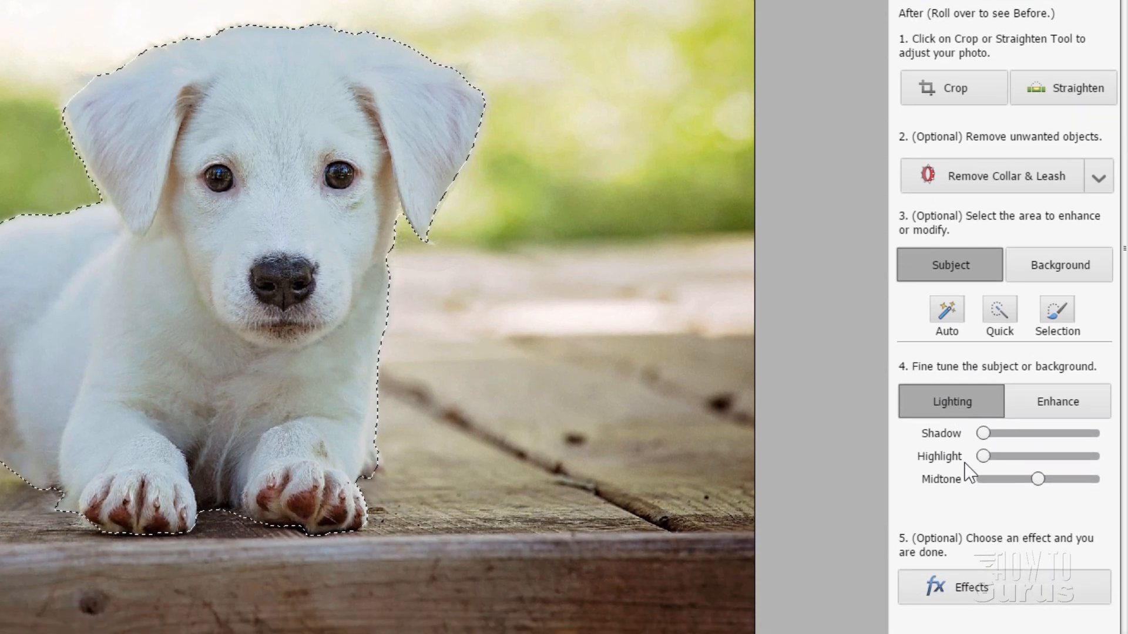
drag(985, 439, 1038, 480)
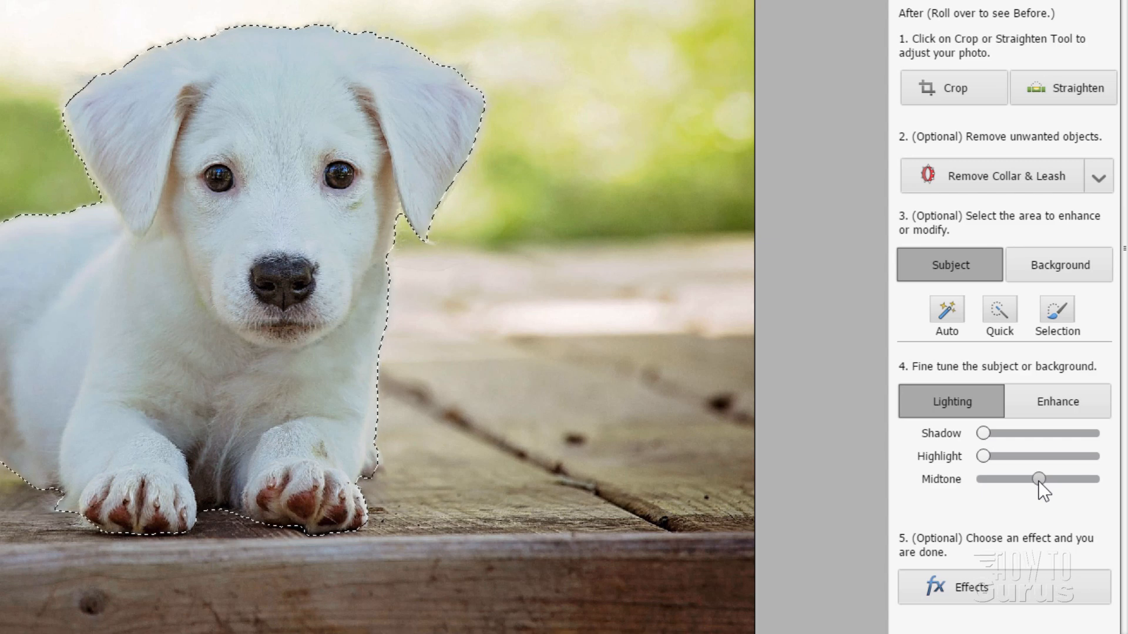
click(1060, 400)
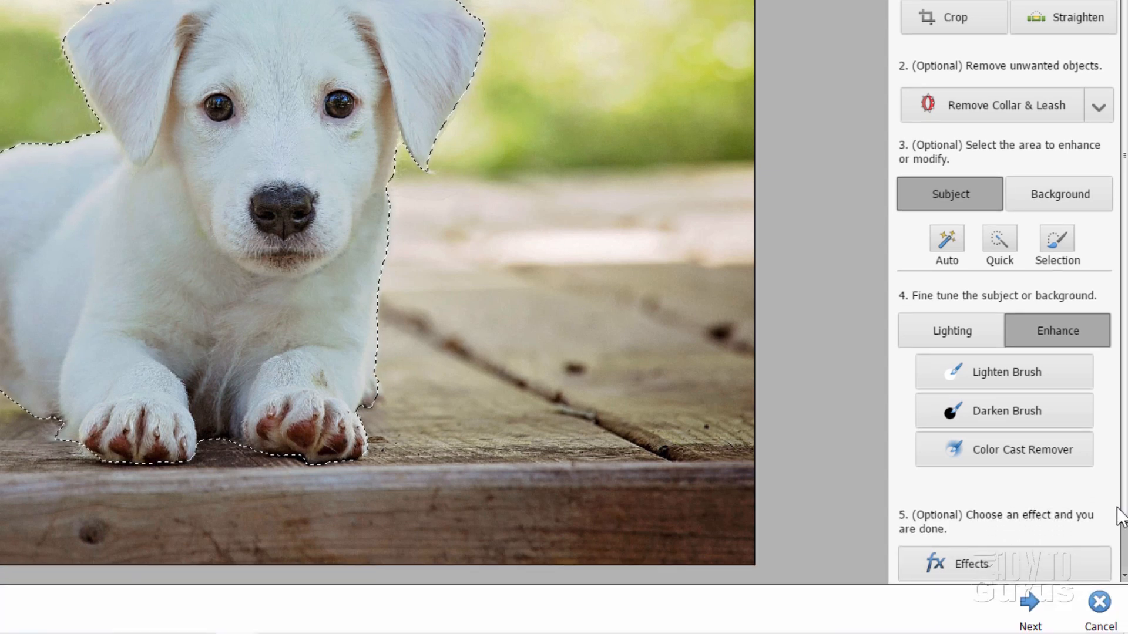
scroll(1093, 564, down, 2)
click(985, 516)
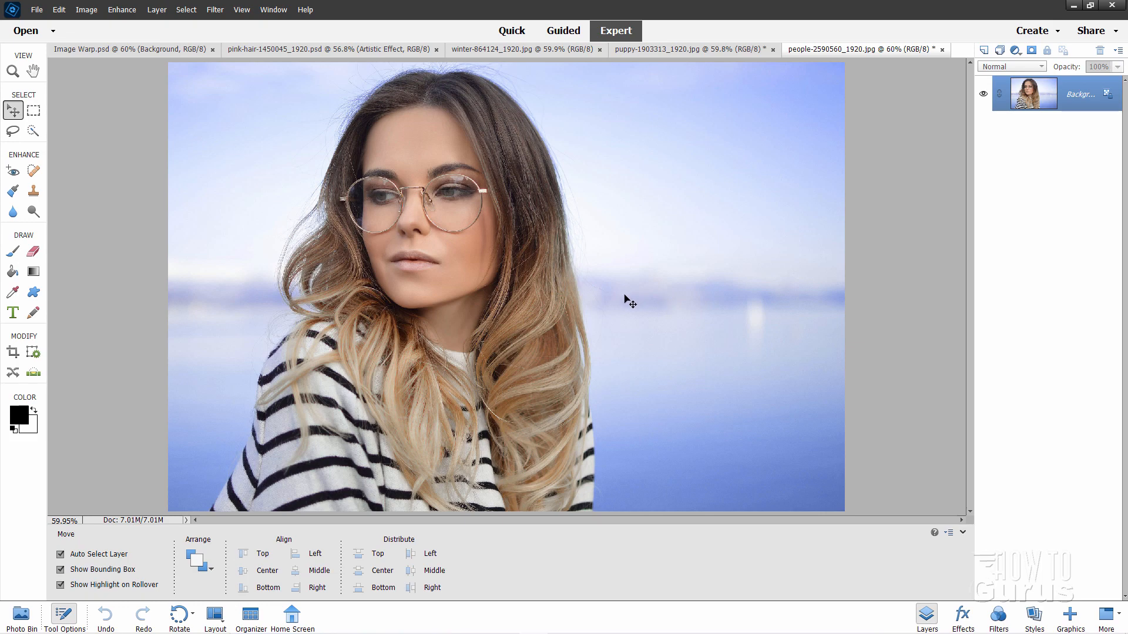
Step: Open the Extend Background guided edit for the portrait of the woman with glasses, and apply a custom canvas width of 2500 px
click(558, 35)
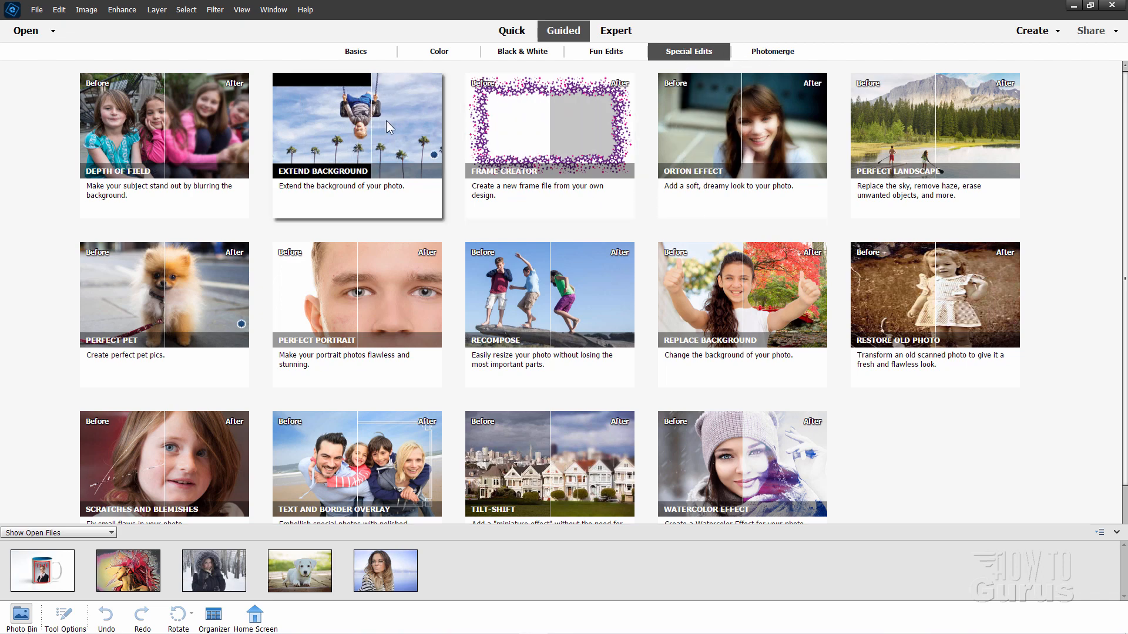
click(356, 129)
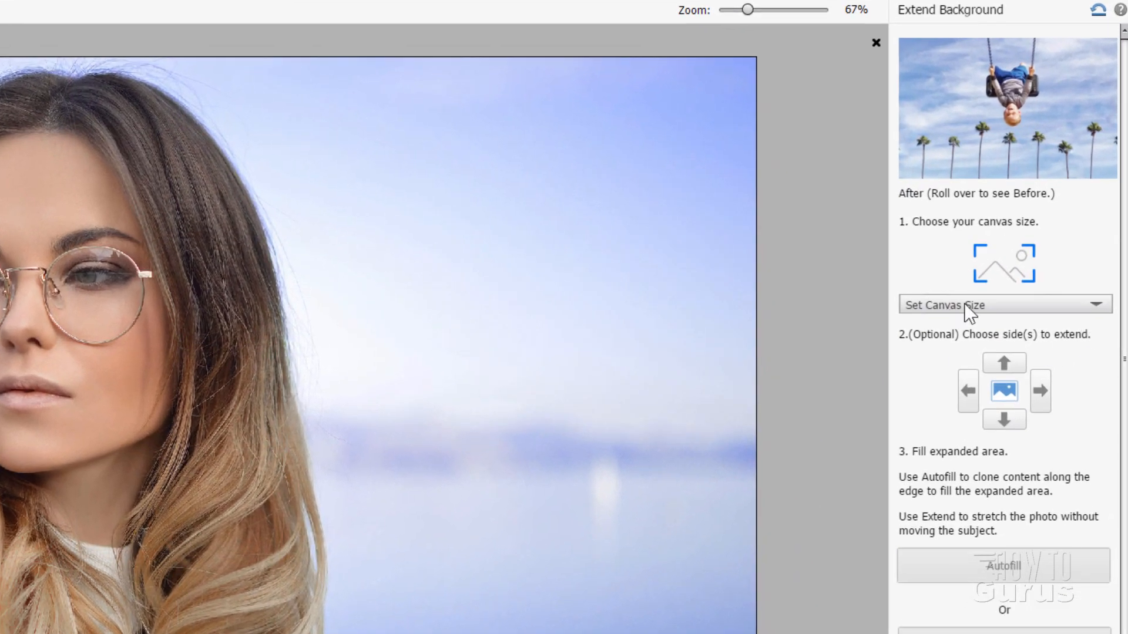
click(1032, 305)
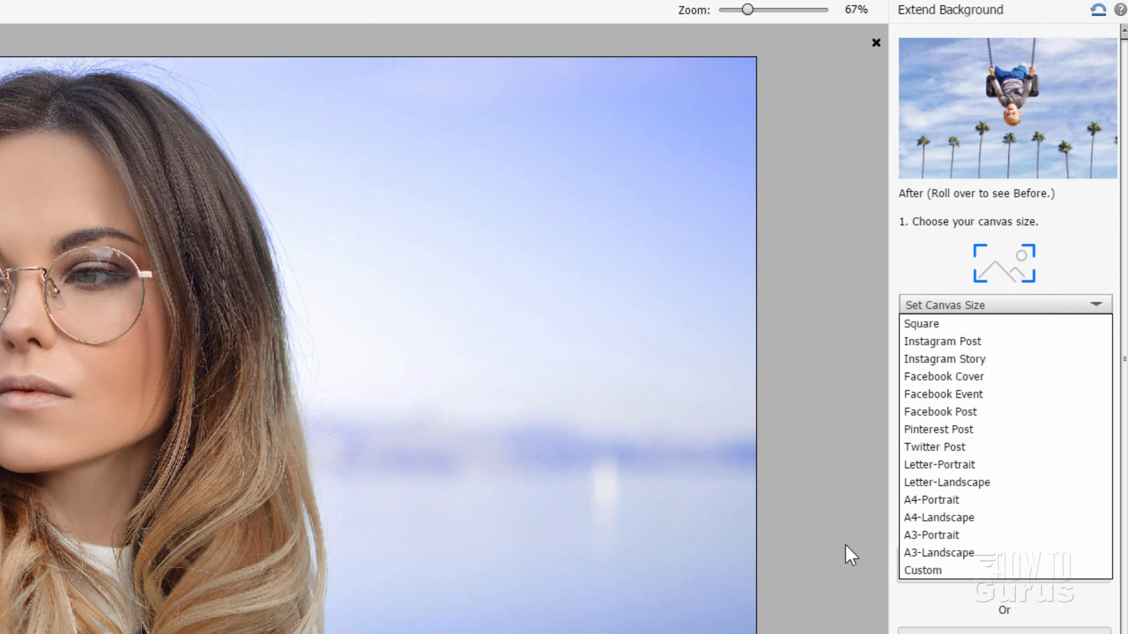
click(920, 571)
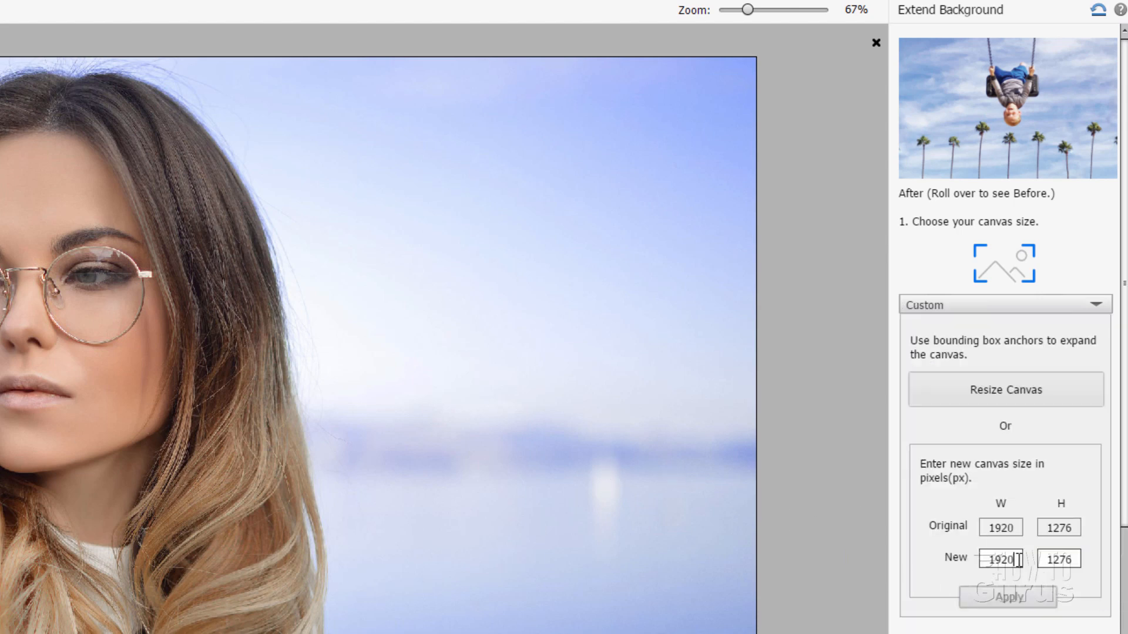
drag(1019, 559, 949, 559)
text(2500)
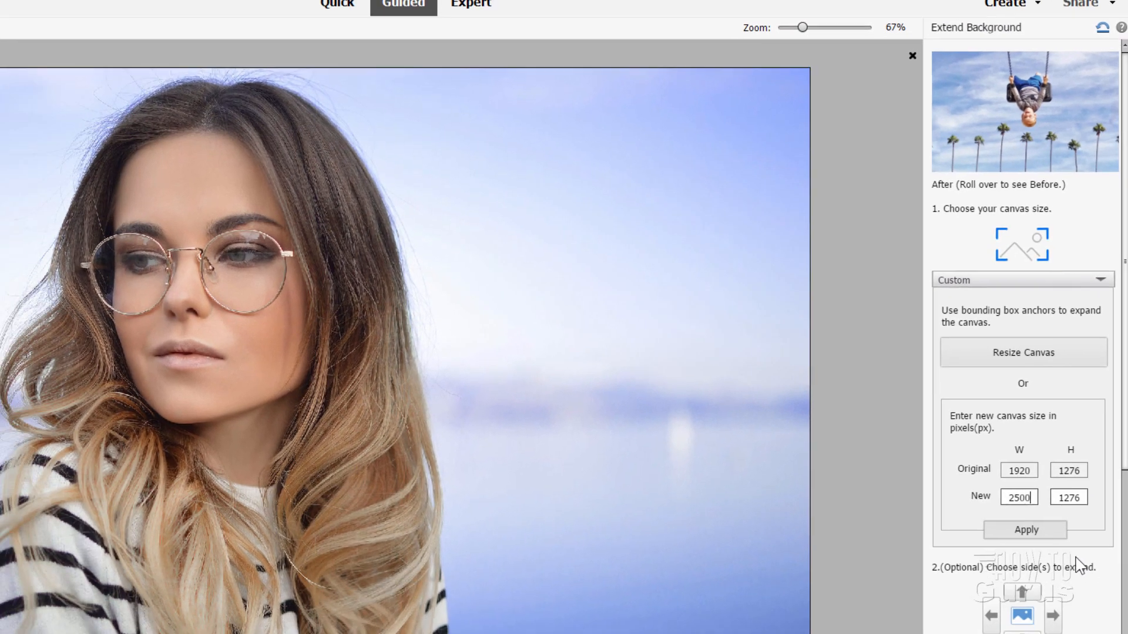
click(1026, 530)
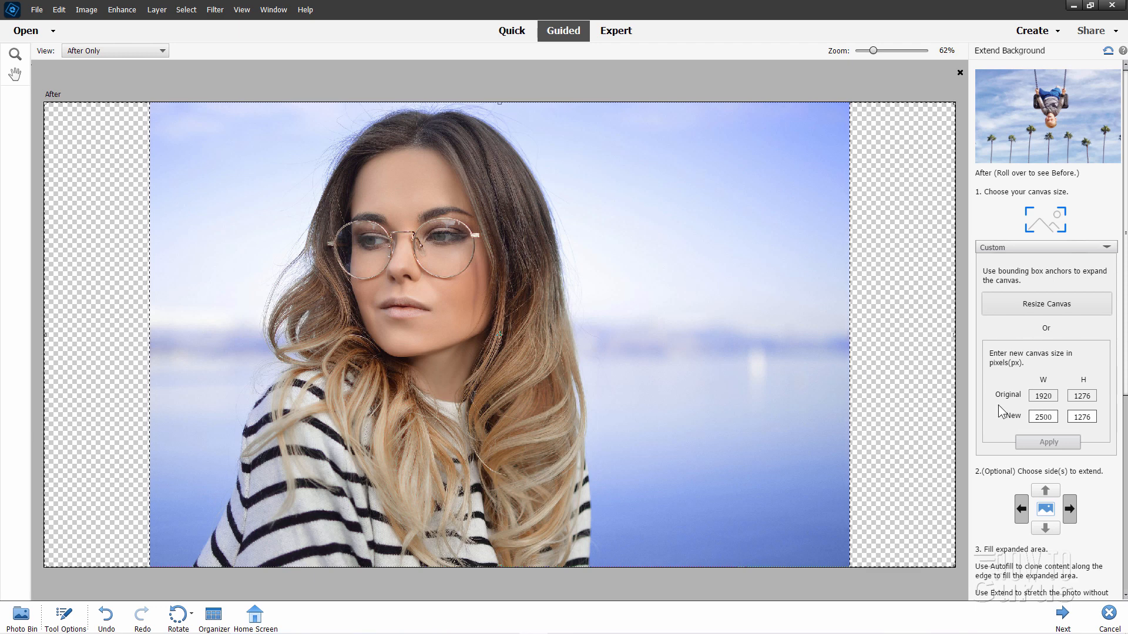
Step: Try Autofill on the blank canvas areas on both sides of the woman's portrait, and undo the fill
scroll(999, 404, down, 5)
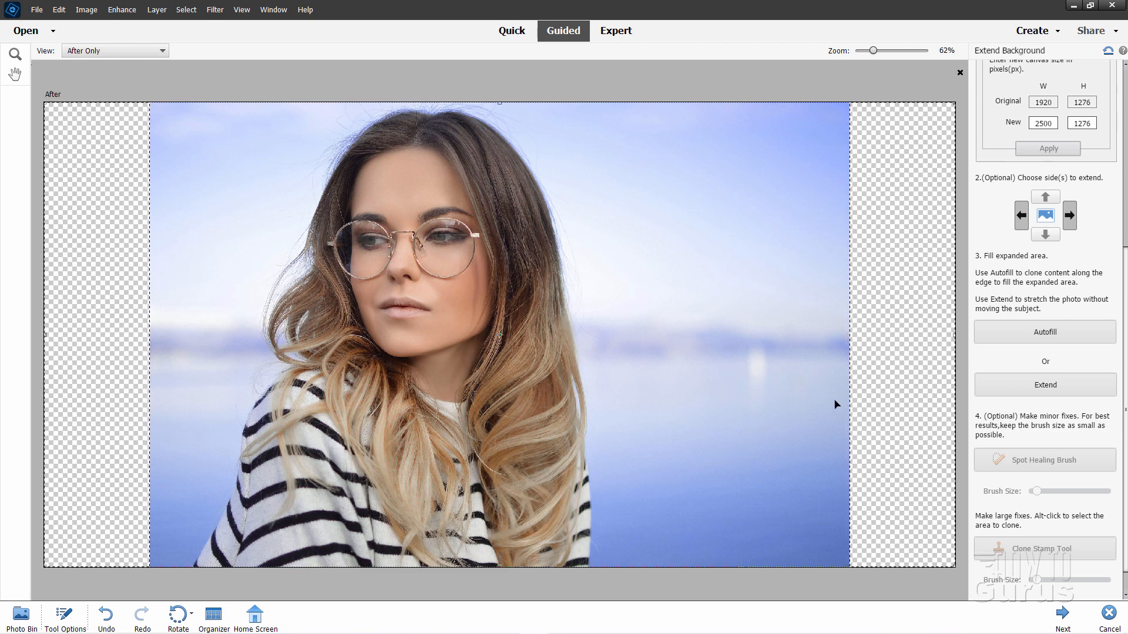
click(1049, 333)
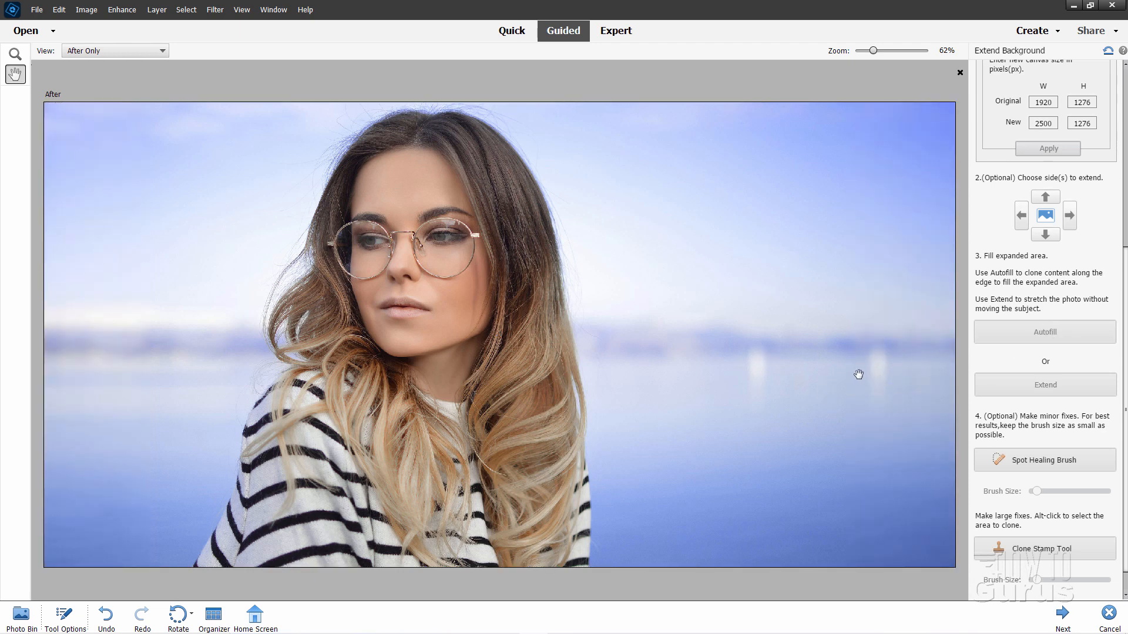
key(ctrl+z)
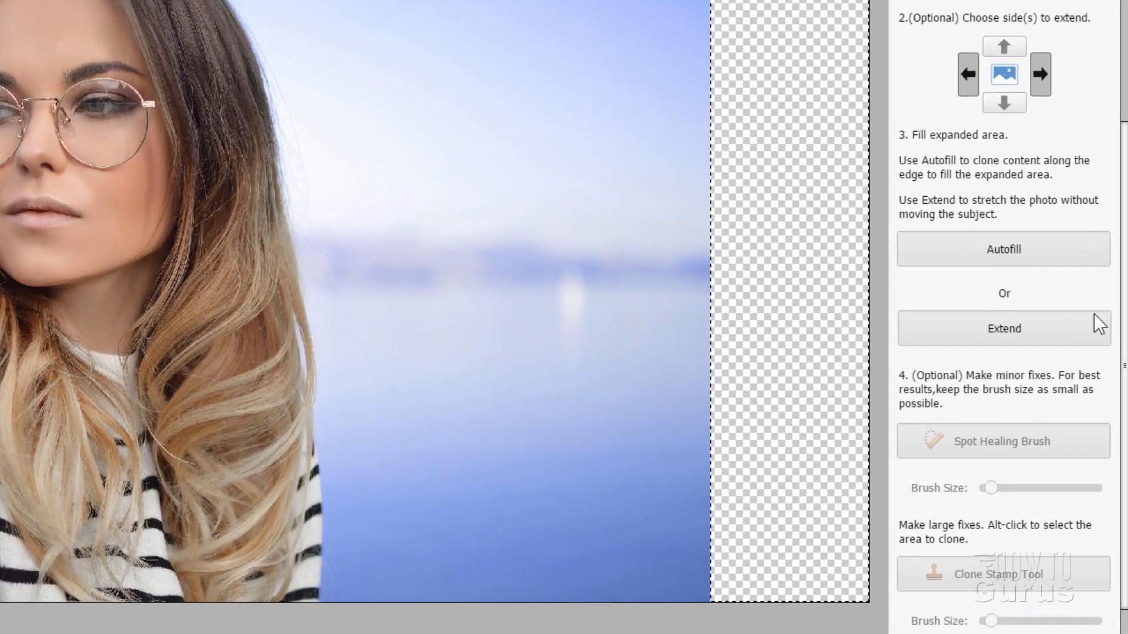
Step: Paint Extend protection over the woman's hair, face and sweater with an enlarged brush, and stretch the background into the blank sides
click(1013, 330)
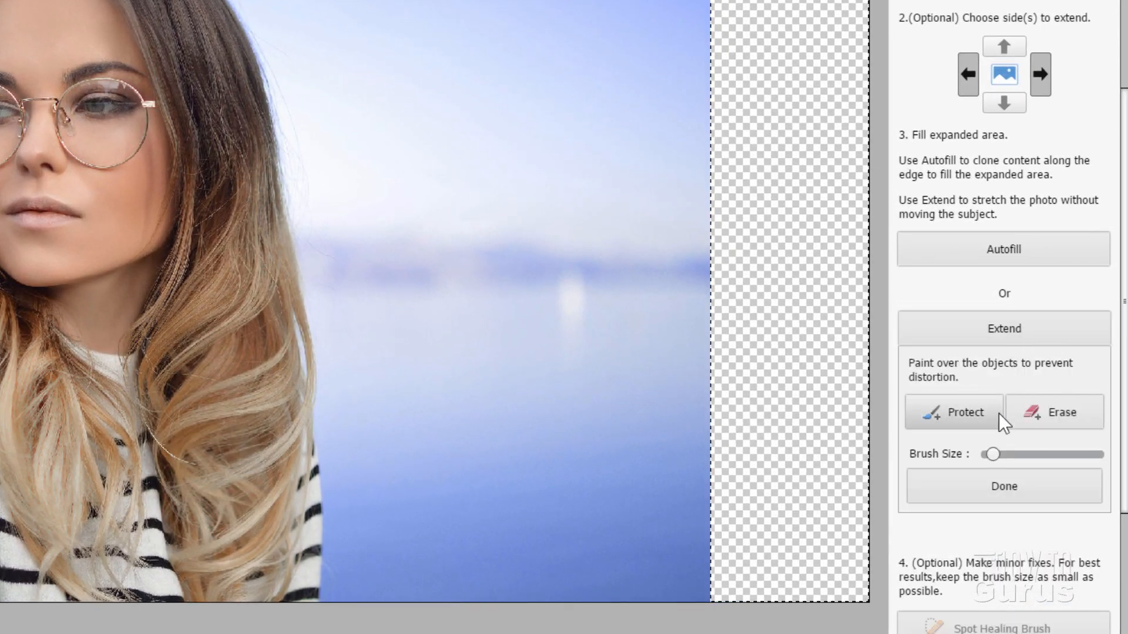
click(947, 418)
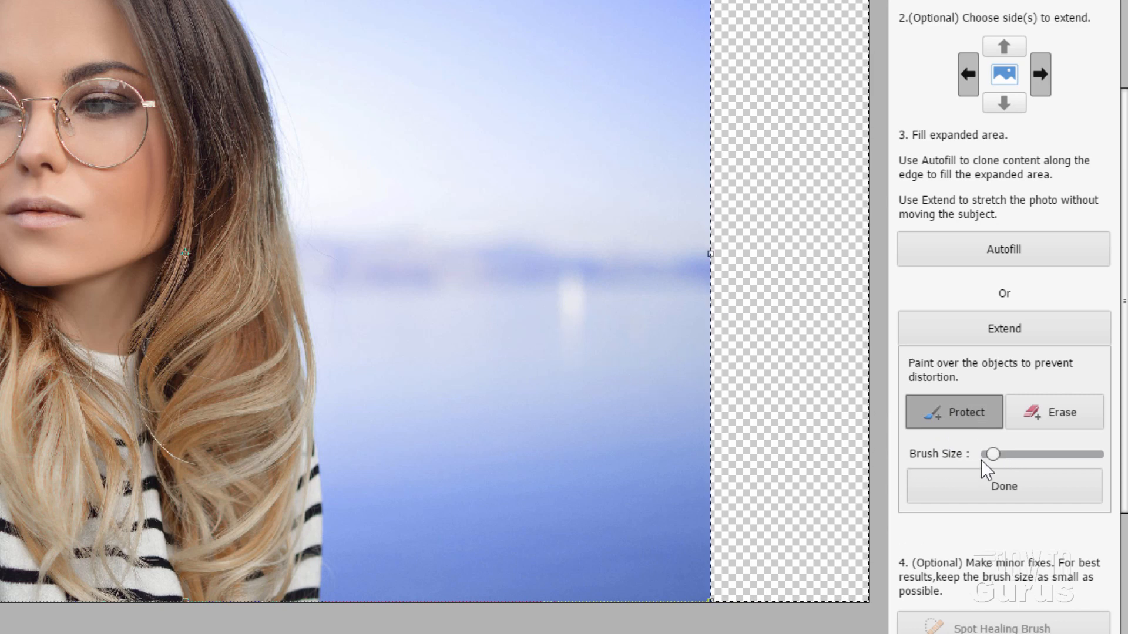
drag(987, 456, 1033, 456)
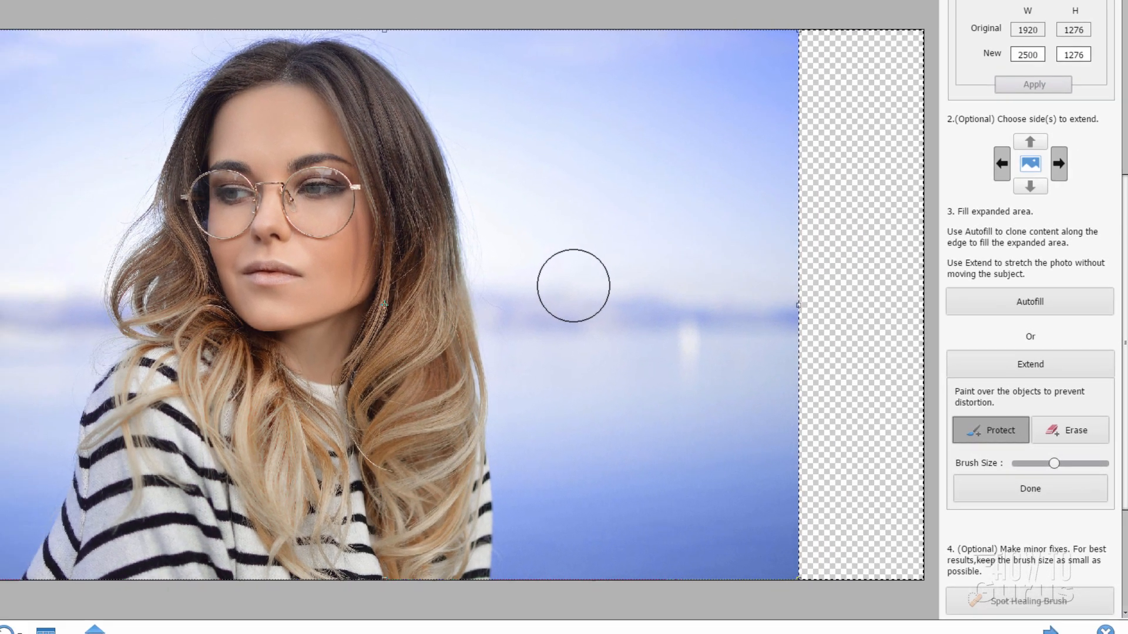
mouse_move(308, 52)
mouse_down()
mouse_move(235, 66)
mouse_move(202, 108)
mouse_up()
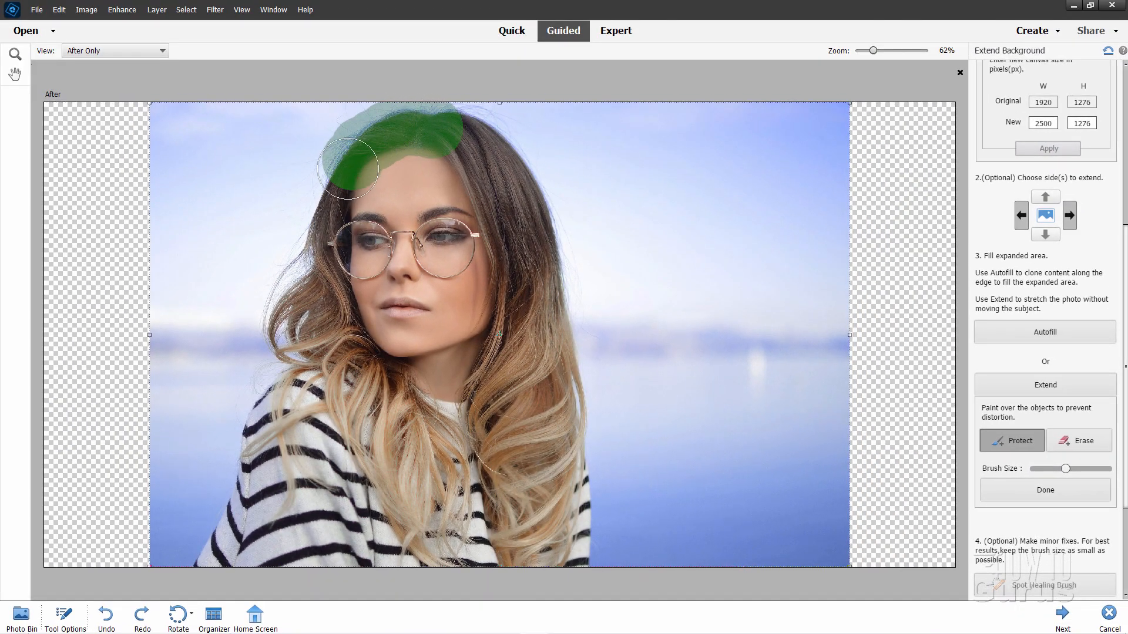
mouse_move(347, 169)
mouse_down()
mouse_move(271, 379)
mouse_move(261, 493)
mouse_move(203, 563)
mouse_up()
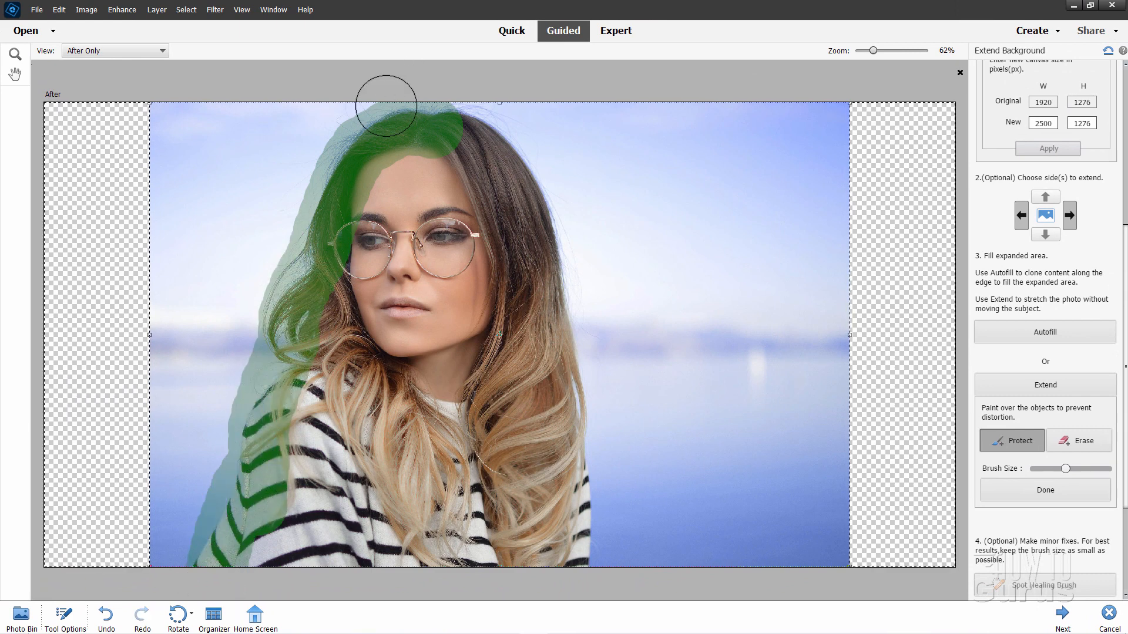
mouse_move(361, 125)
mouse_down()
mouse_move(463, 118)
mouse_move(518, 162)
mouse_move(566, 360)
mouse_move(568, 569)
mouse_up()
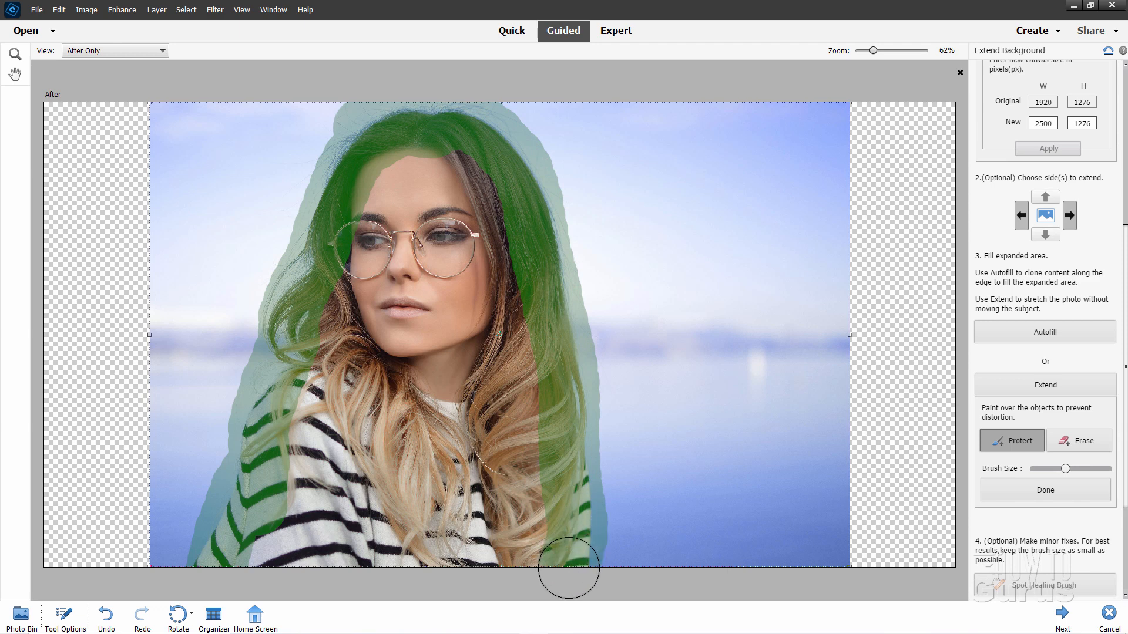
mouse_move(470, 165)
mouse_down()
mouse_move(422, 167)
mouse_move(388, 199)
mouse_move(384, 234)
mouse_move(505, 259)
mouse_move(352, 294)
mouse_move(500, 311)
mouse_move(372, 343)
mouse_move(523, 373)
mouse_move(317, 405)
mouse_move(523, 428)
mouse_move(318, 445)
mouse_move(529, 473)
mouse_move(547, 528)
mouse_move(264, 528)
mouse_move(516, 542)
mouse_move(522, 564)
mouse_up()
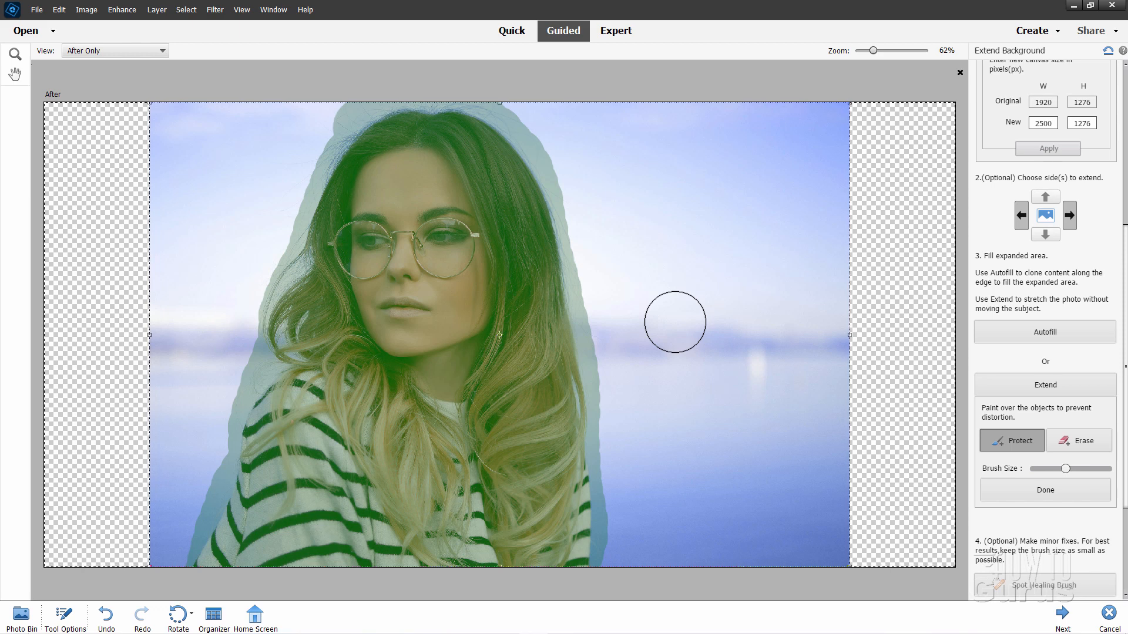
click(1053, 494)
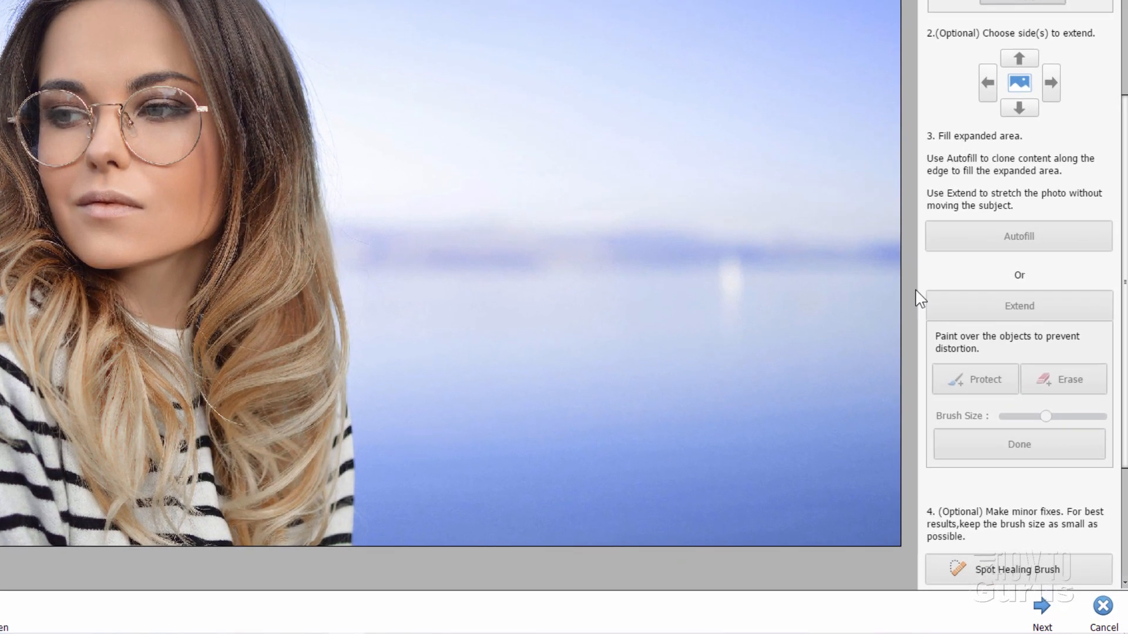
scroll(1038, 386, down, 4)
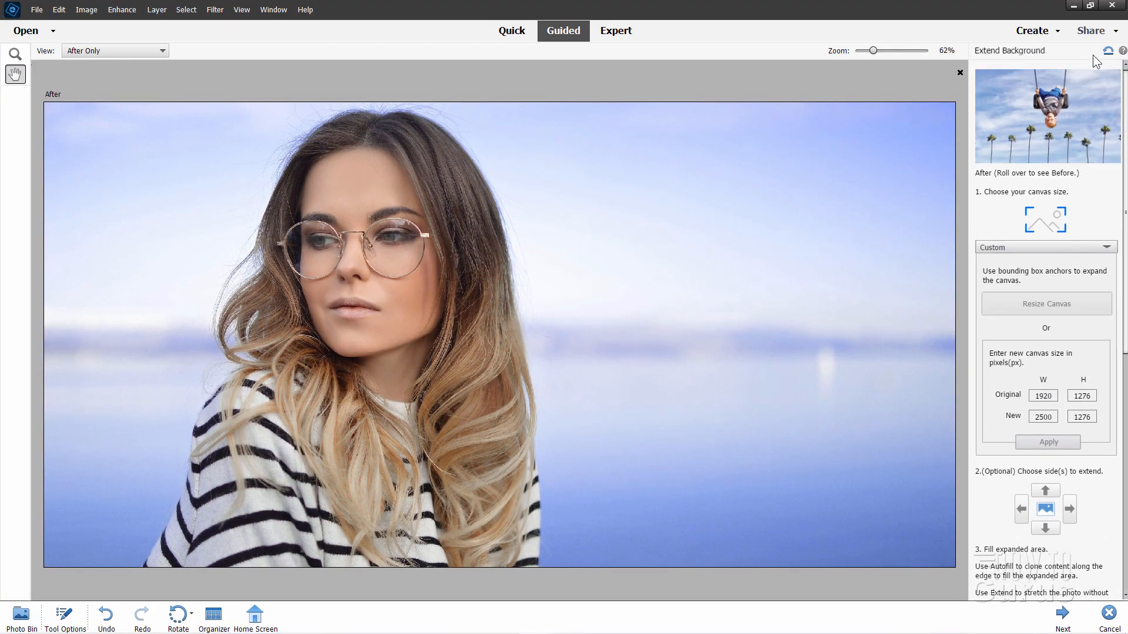
Step: Reset the guided edit, try the Letter-Portrait canvas size with Autofill, and discard that result
click(1108, 52)
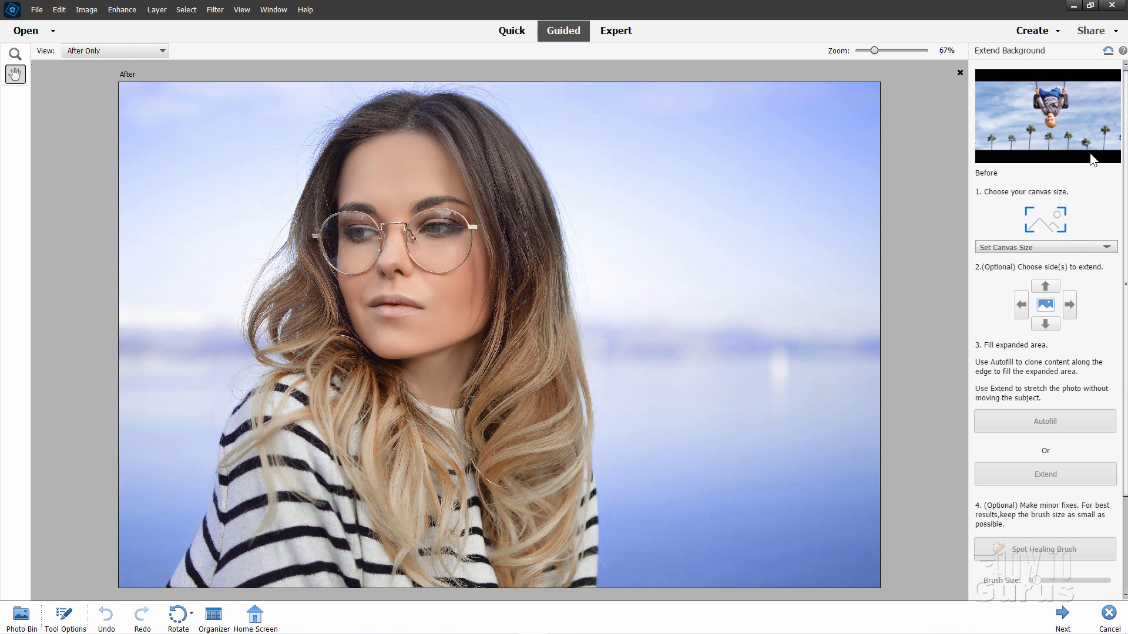
click(1035, 247)
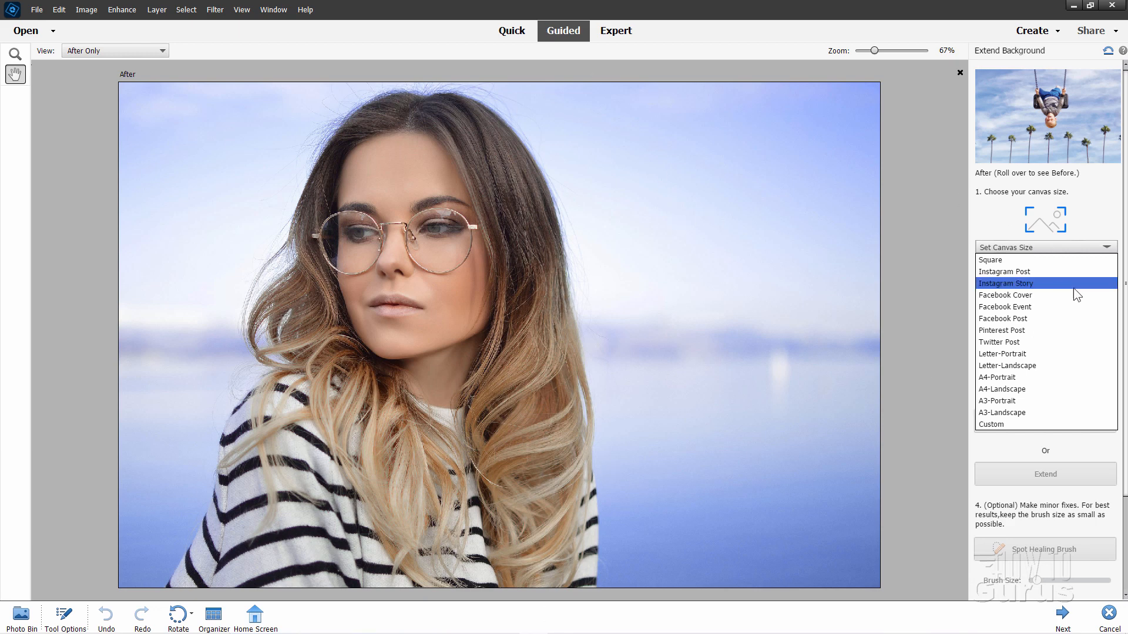
click(999, 353)
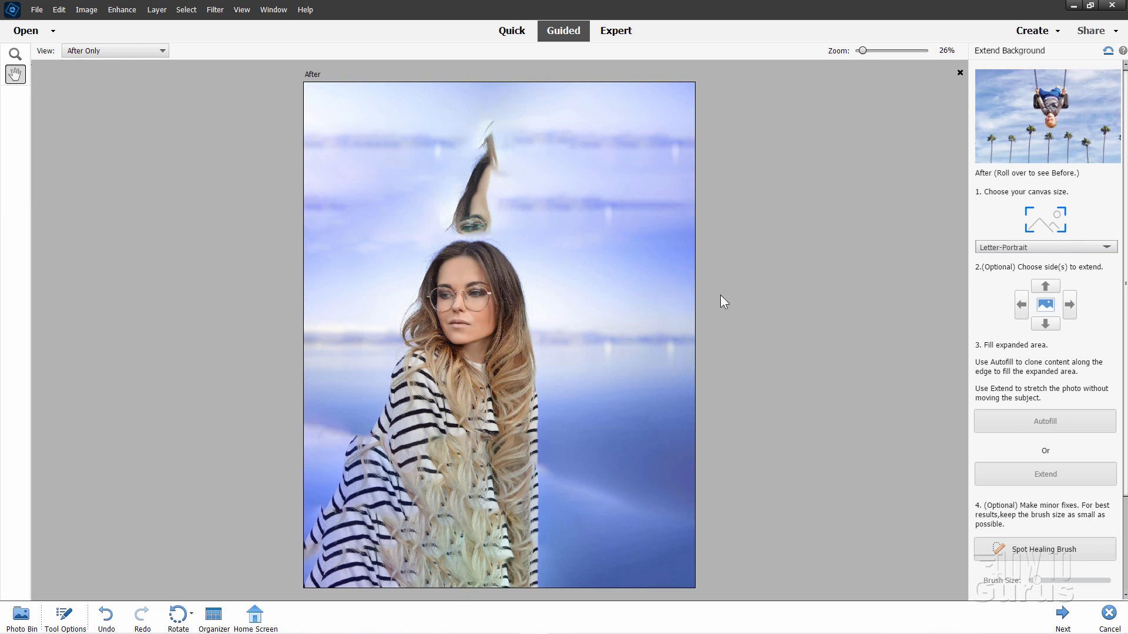
click(1107, 51)
Step: Try extending the portrait to a Letter-Portrait canvas with the woman painted as protected, and reset the edit
click(1034, 249)
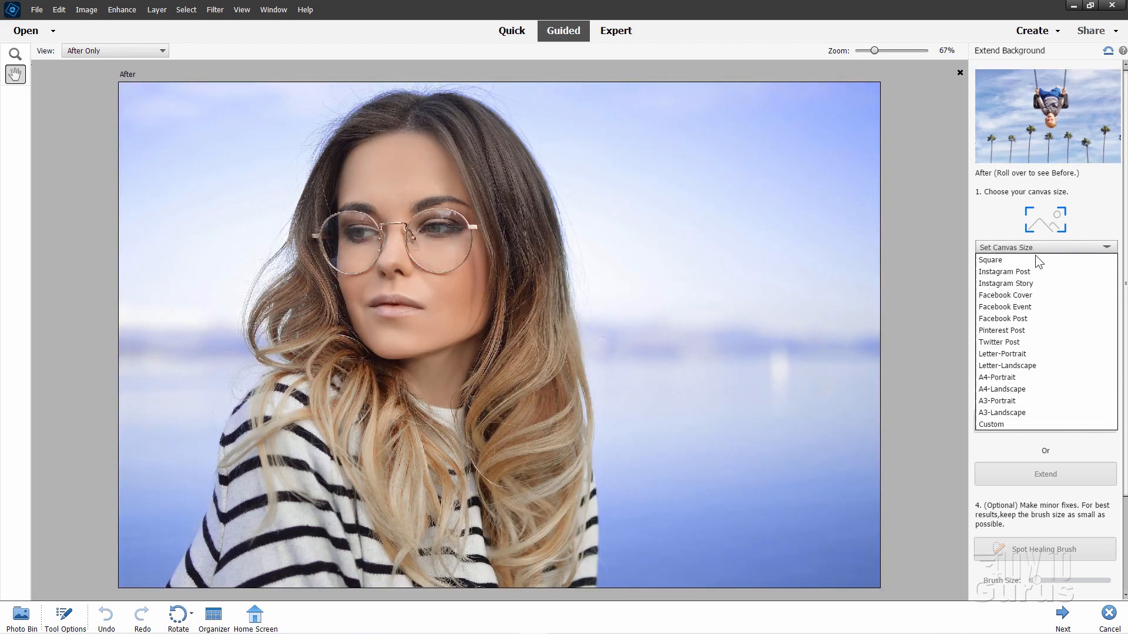
click(1027, 353)
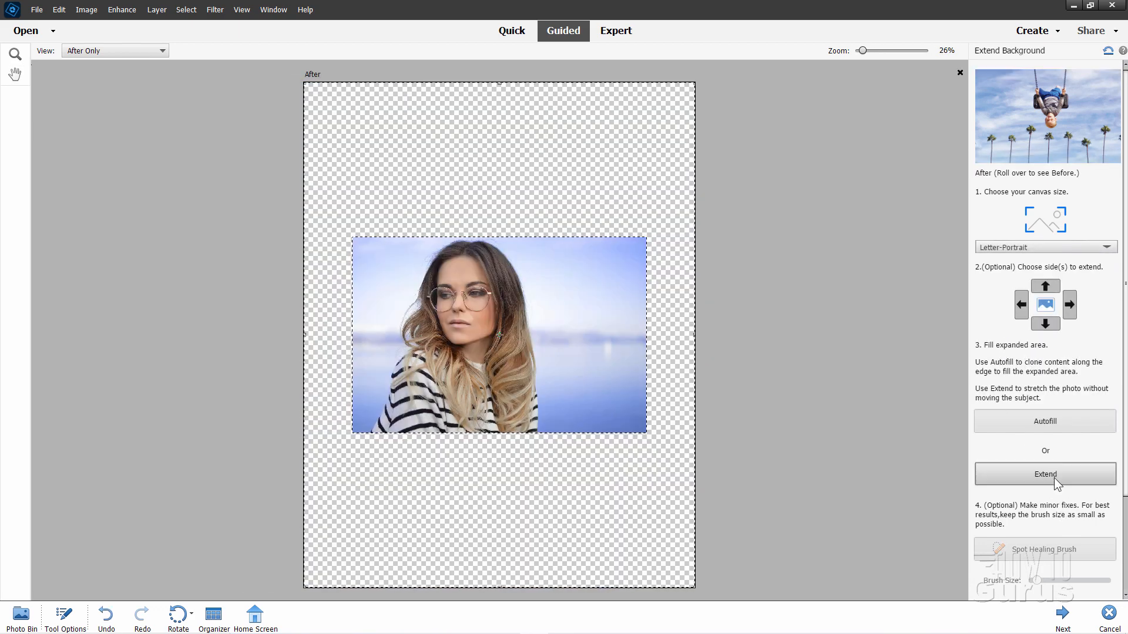
click(1056, 483)
click(1020, 534)
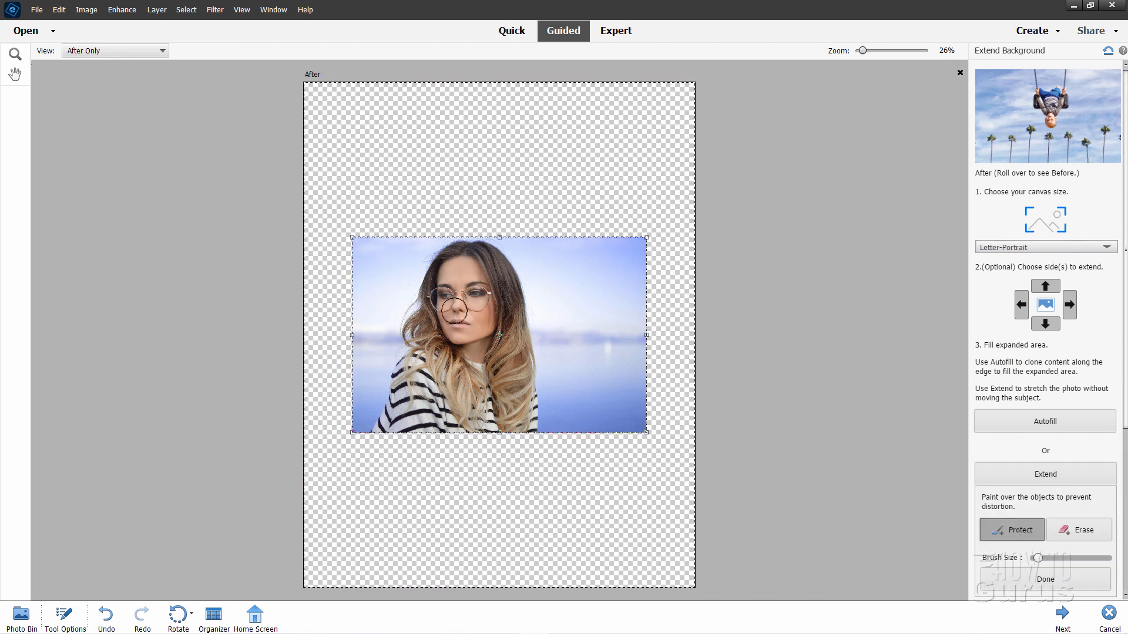
mouse_move(458, 247)
mouse_down()
mouse_move(422, 297)
mouse_move(384, 427)
mouse_move(524, 431)
mouse_move(512, 288)
mouse_move(483, 253)
mouse_move(438, 311)
mouse_move(379, 436)
mouse_move(498, 427)
mouse_move(487, 343)
mouse_move(414, 394)
mouse_move(481, 411)
mouse_move(461, 381)
mouse_move(471, 273)
mouse_move(499, 329)
mouse_up()
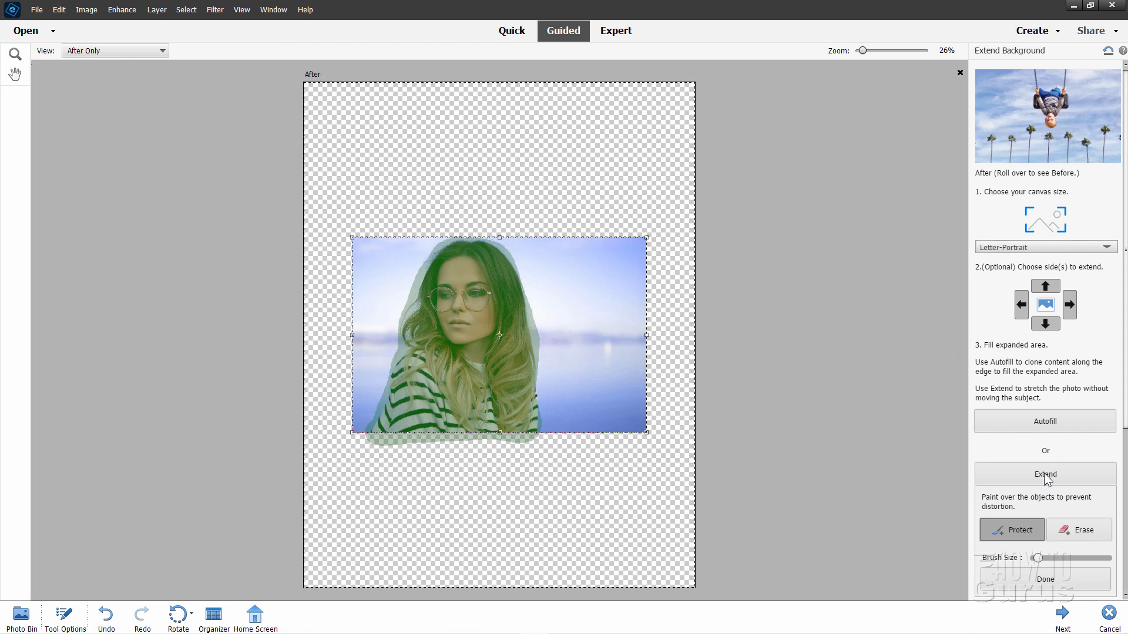
click(1051, 581)
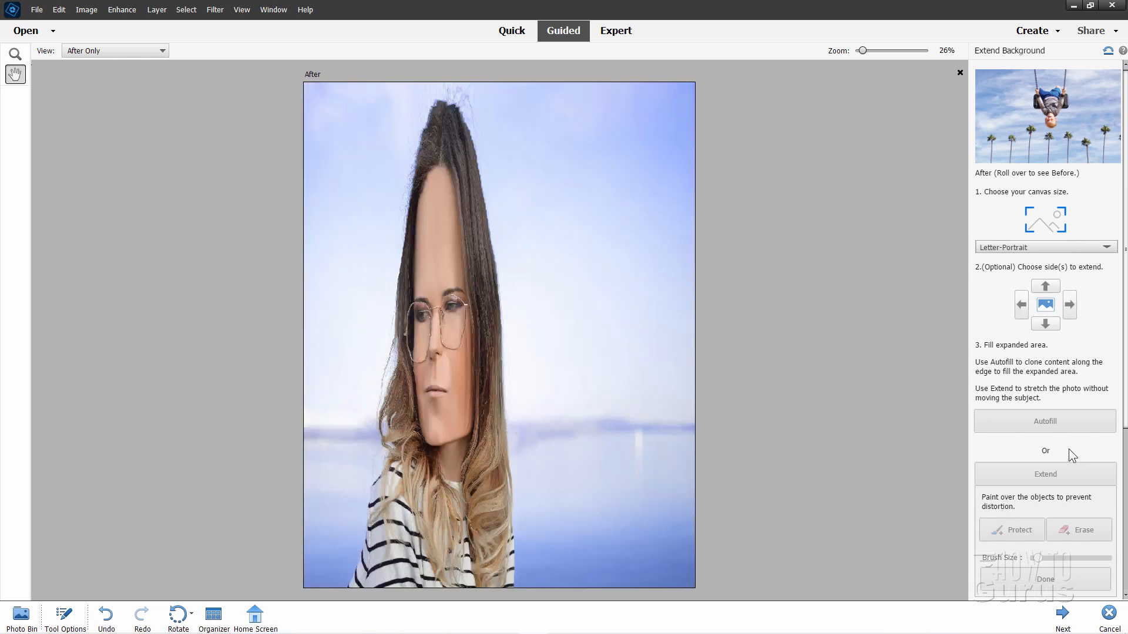
click(1107, 53)
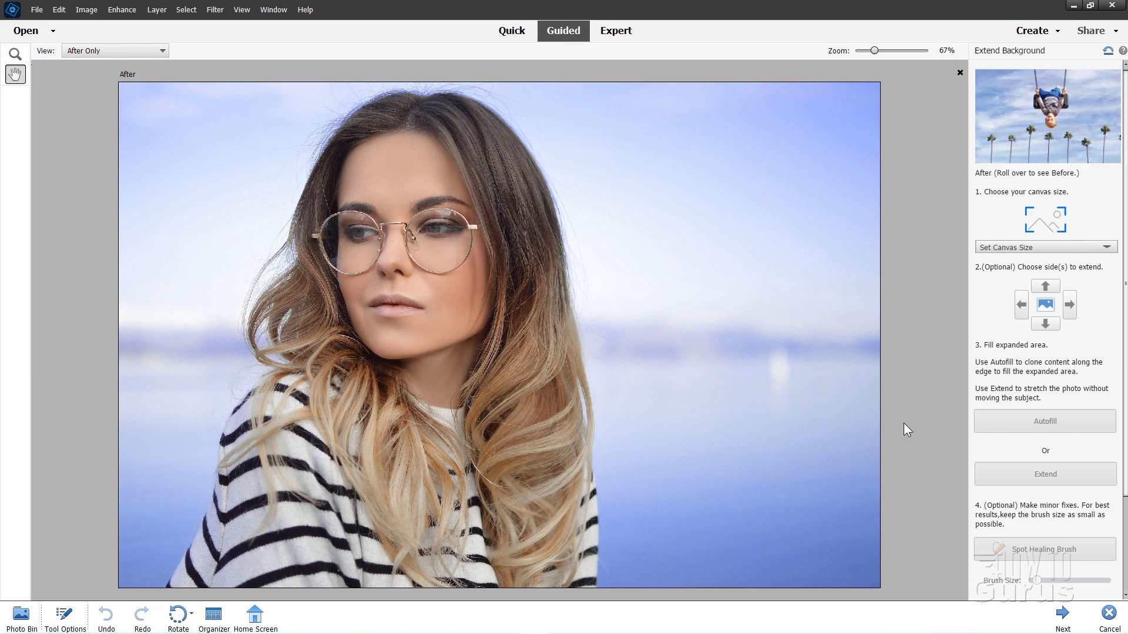
Step: Cancel the Extend Background guided edit, and return to Expert mode after viewing the Photomerge guided edits
click(1108, 614)
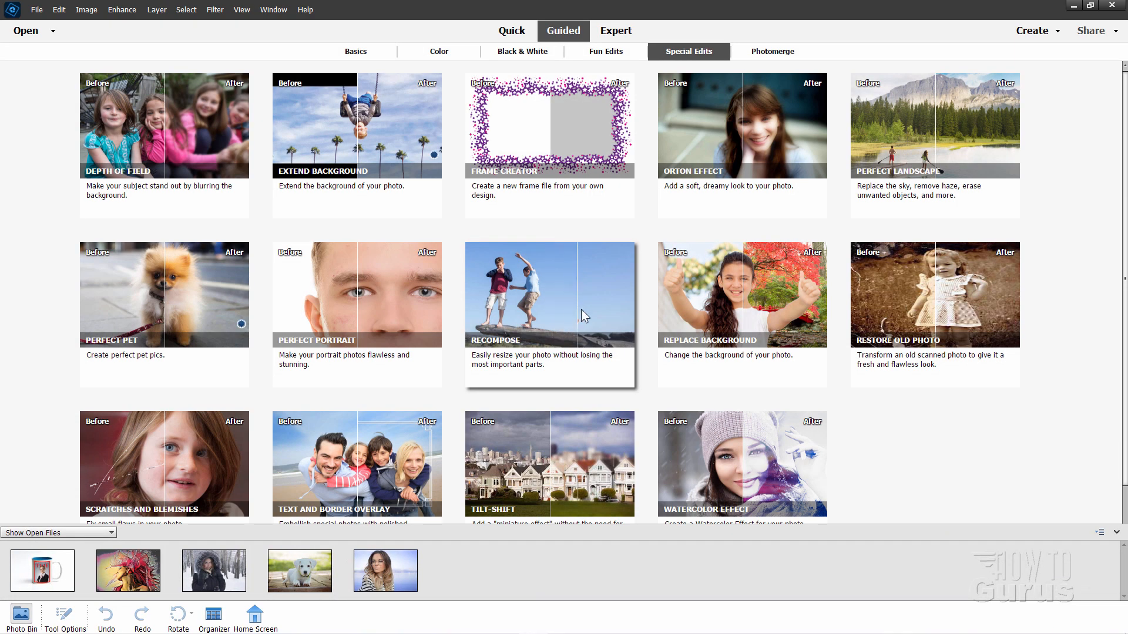
click(770, 51)
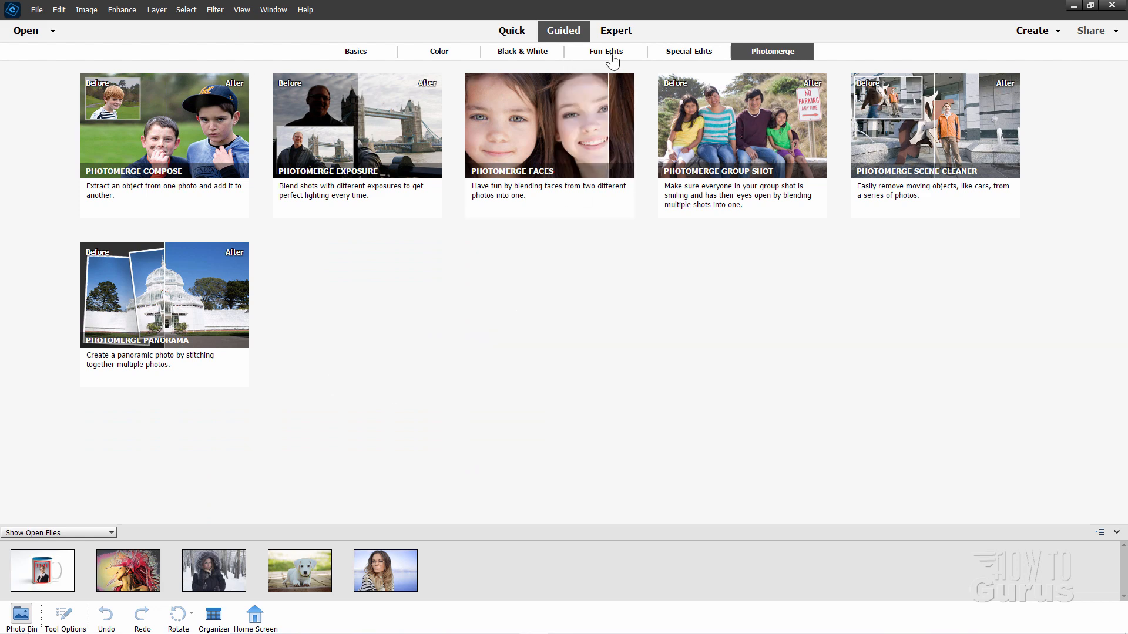
click(614, 32)
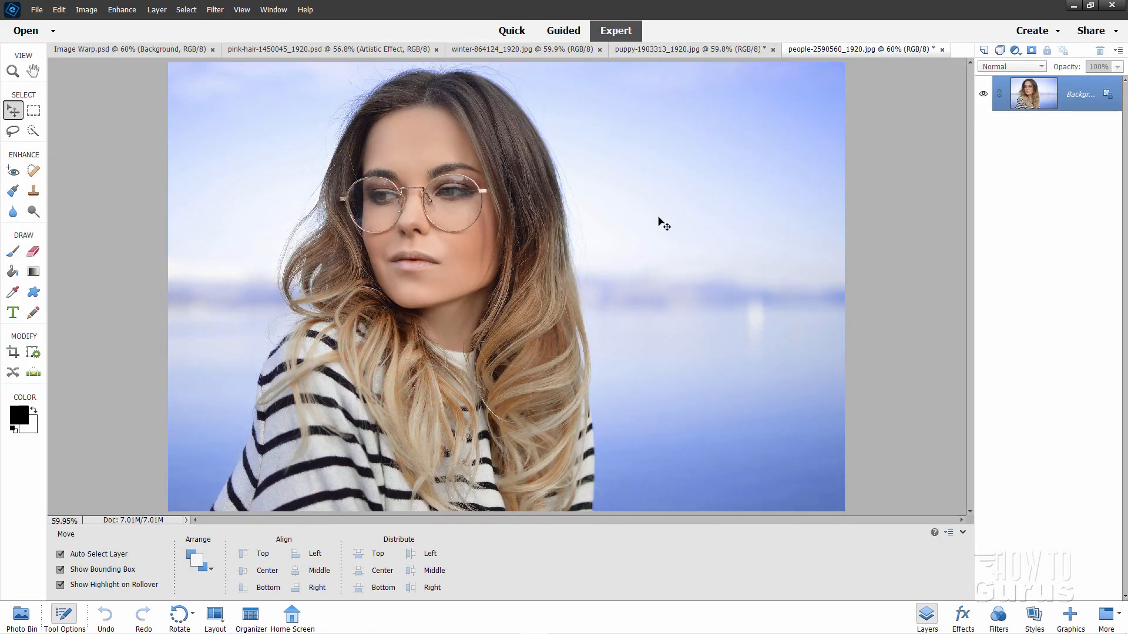
Step: Review the open documents one by one: Image Warp mug, pink-hair artistic effect, winter photo, puppy and portrait, returning to the mug
click(117, 50)
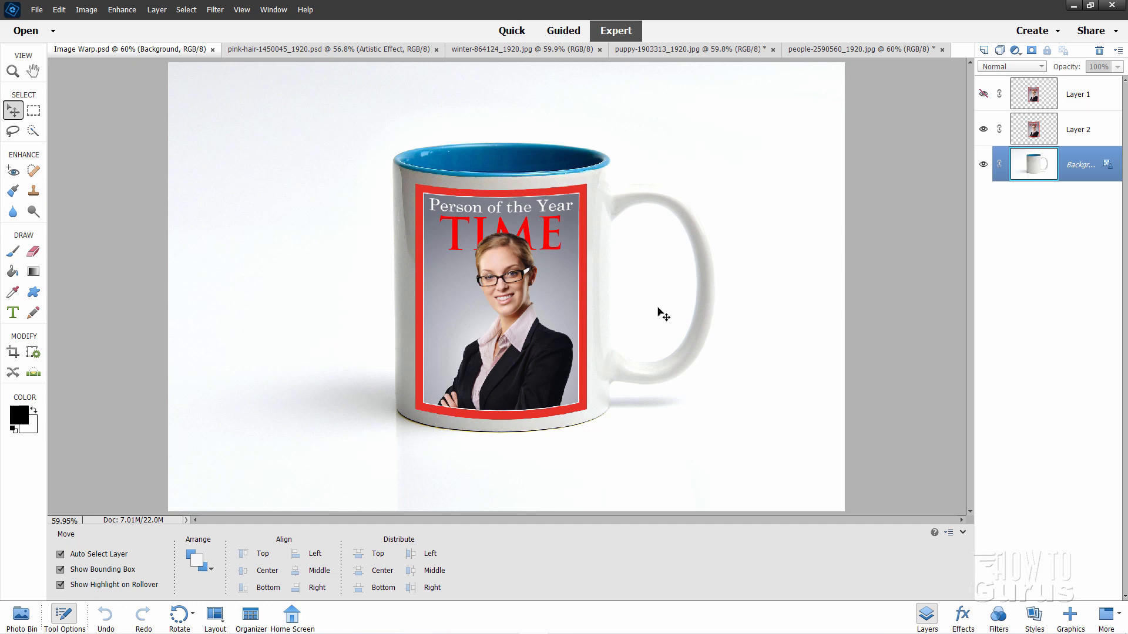
click(329, 49)
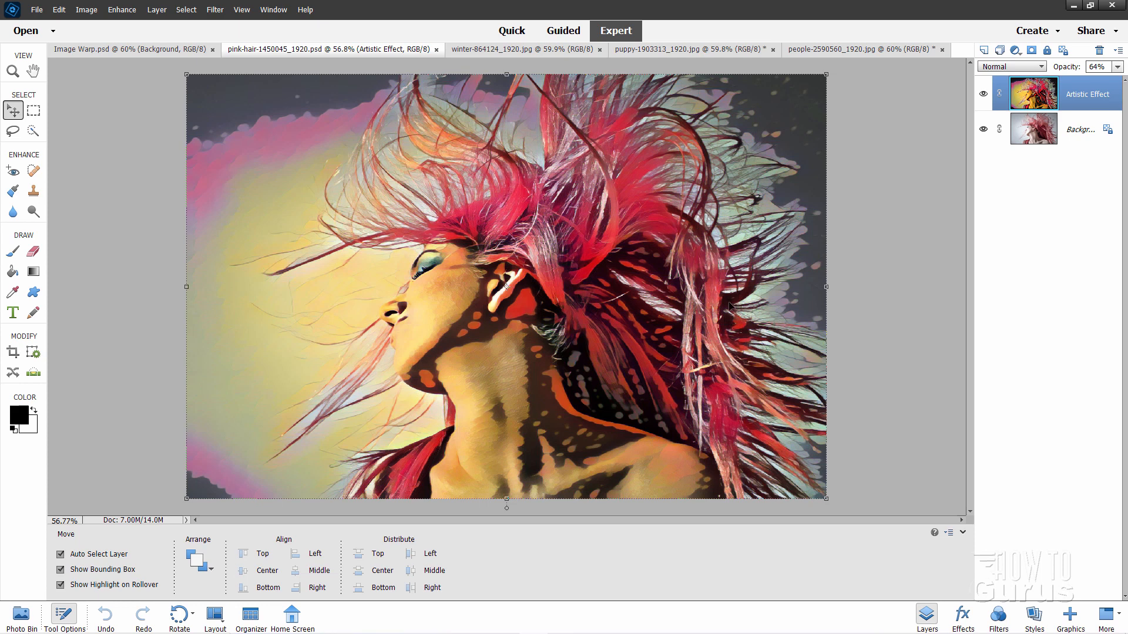
click(520, 51)
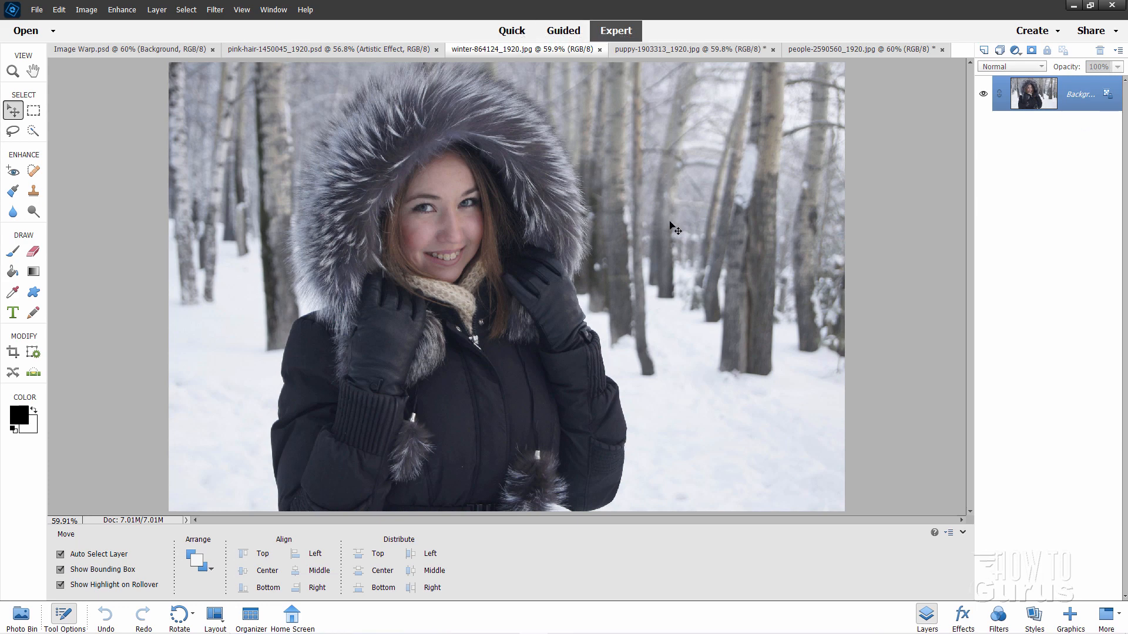
click(731, 51)
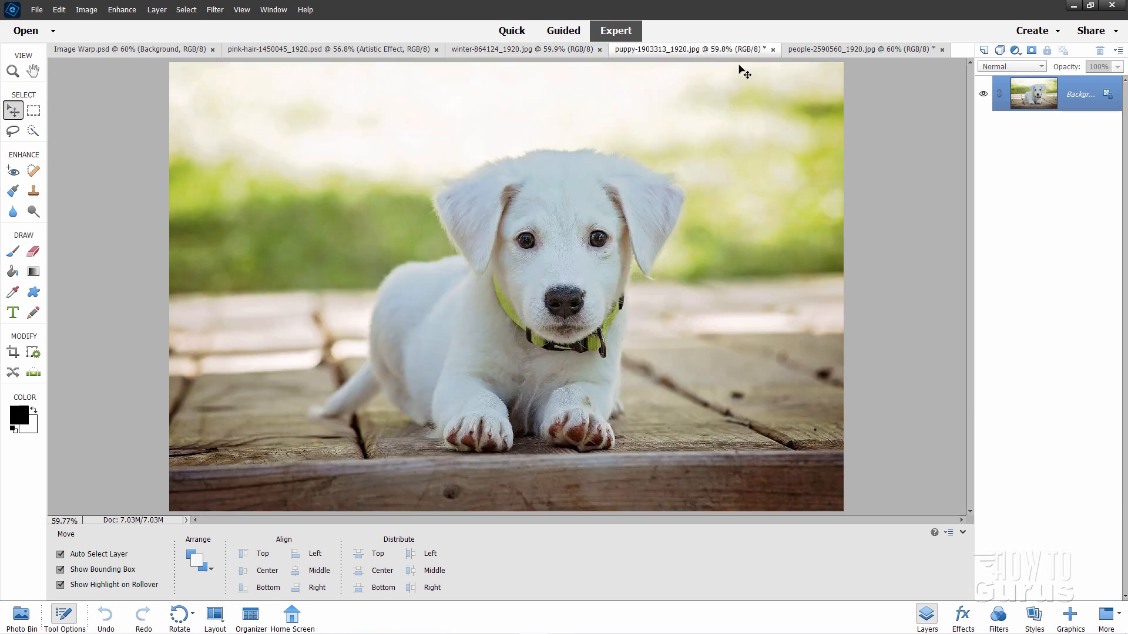
click(858, 51)
click(708, 51)
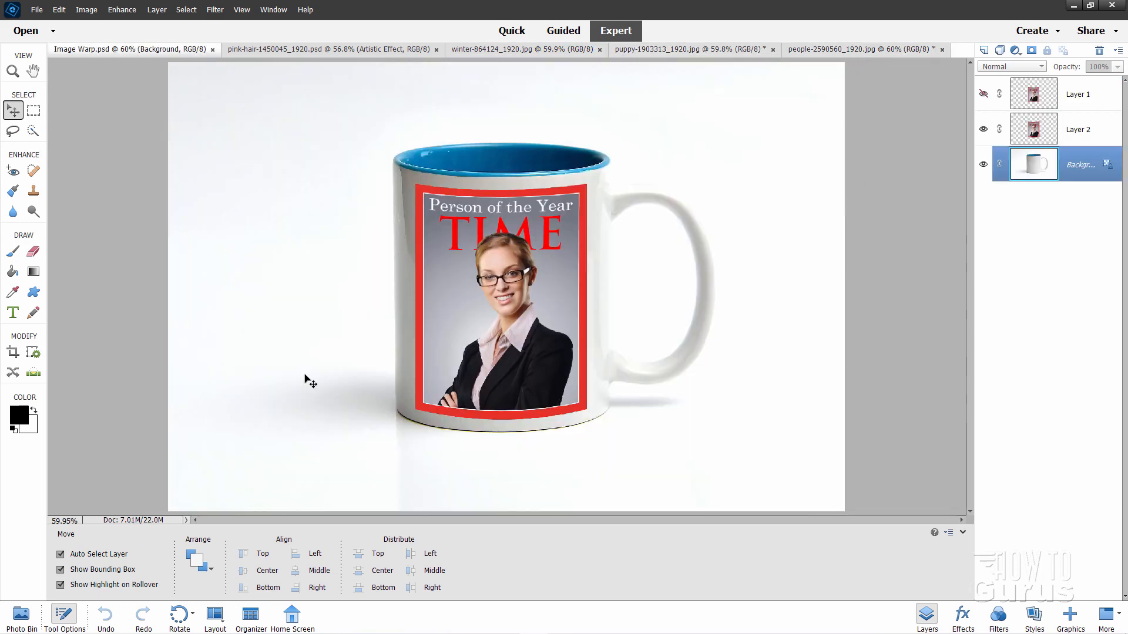